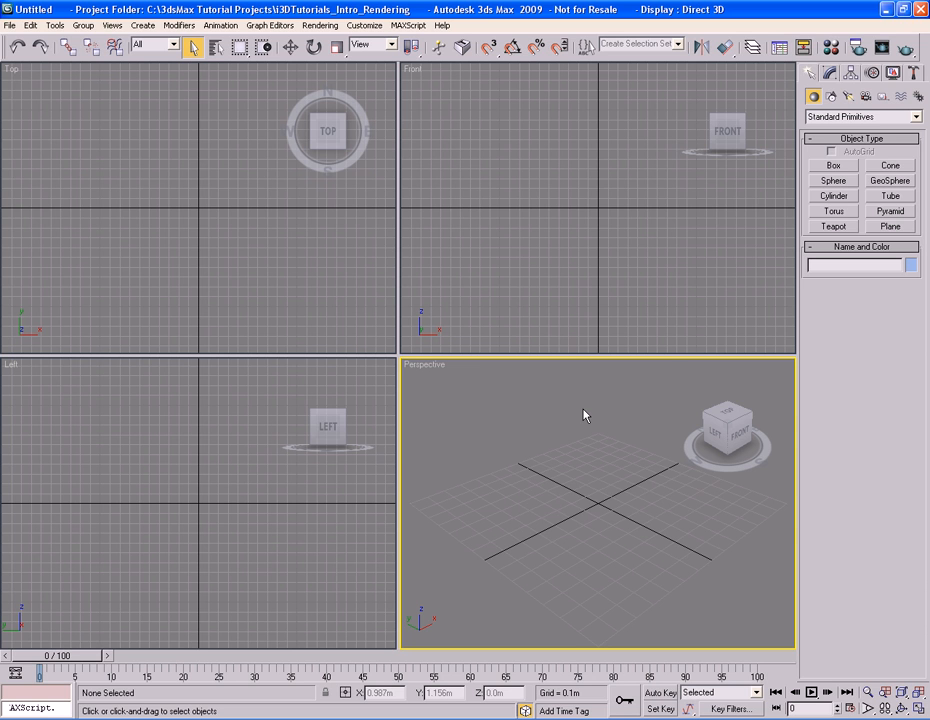
- Open the scene file Radiosity_Start.max from the project's scenes folder
key("ctrl+o")
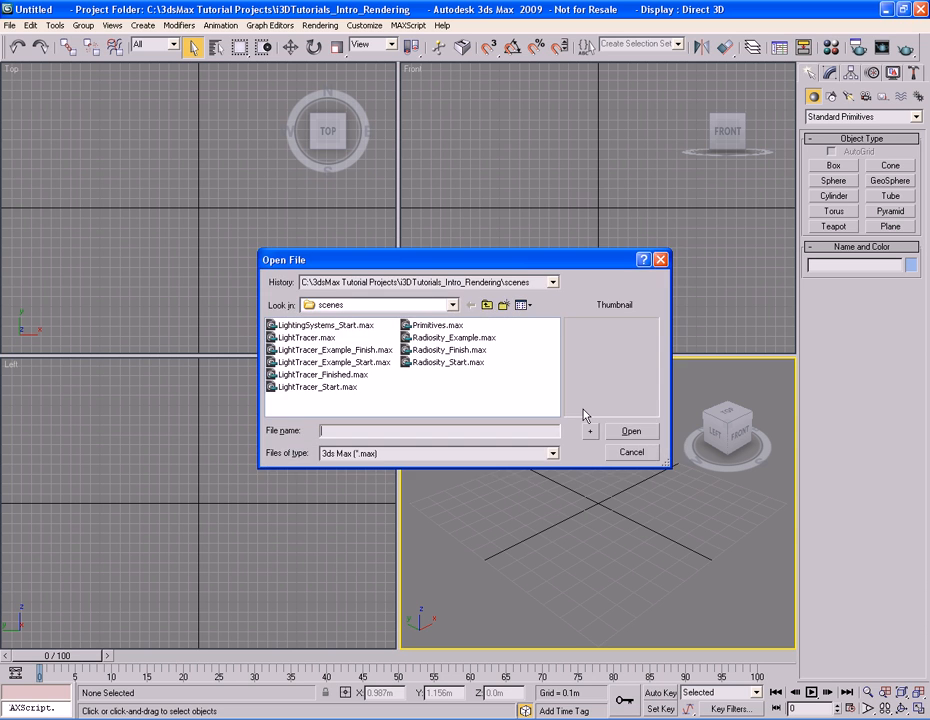
left_click(446, 362)
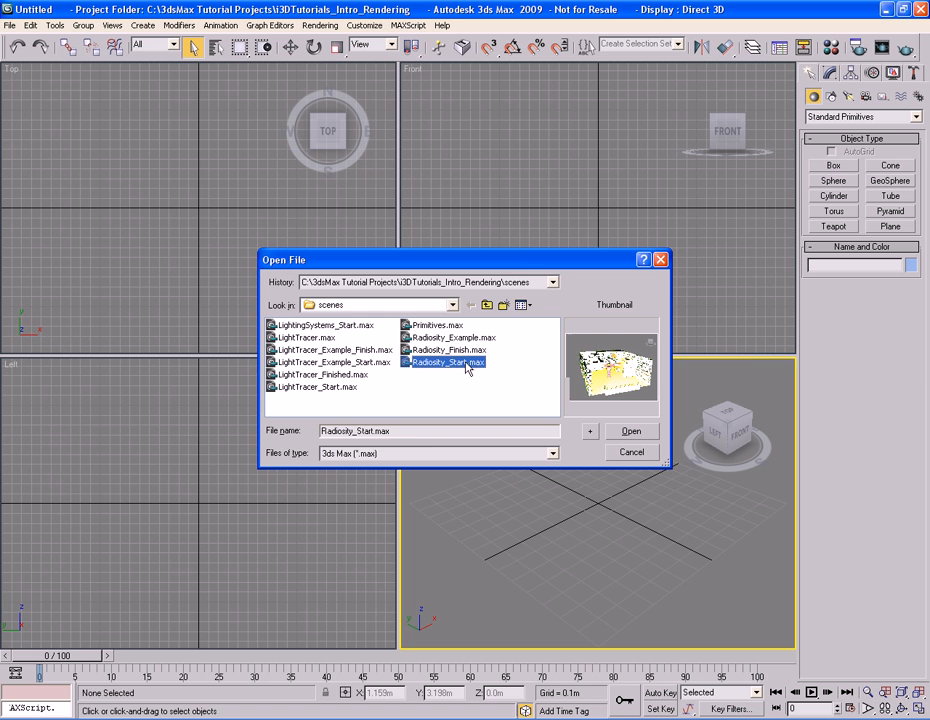
double_click(451, 364)
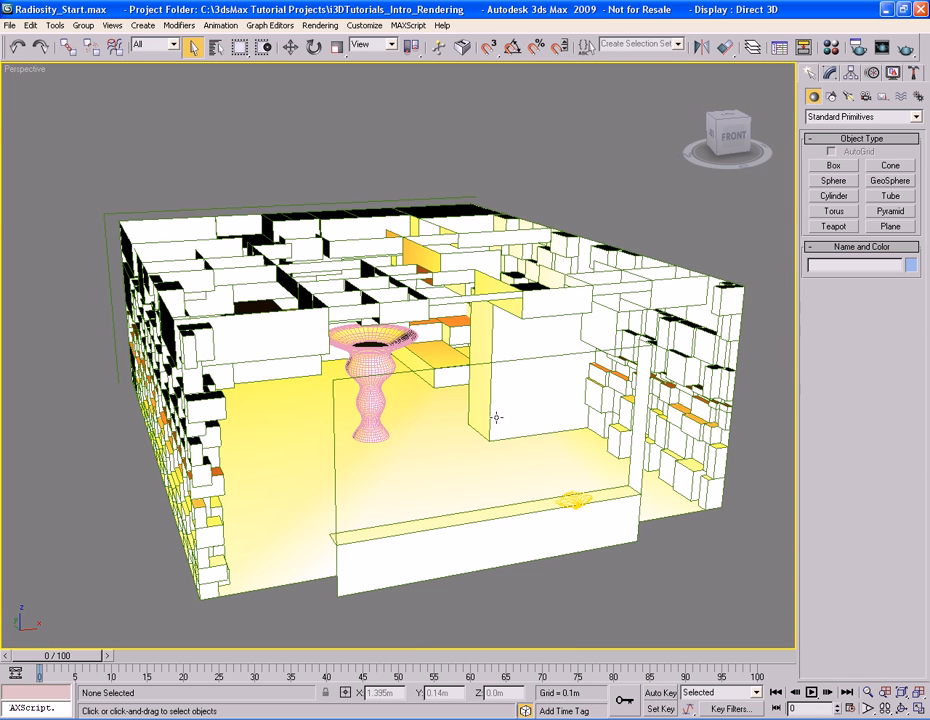
- Examine the room interior, the vase object and the photometric light outside the room
middle_click_drag(498, 457, 604, 465, "alt")
scroll(359, 463, "up", 5)
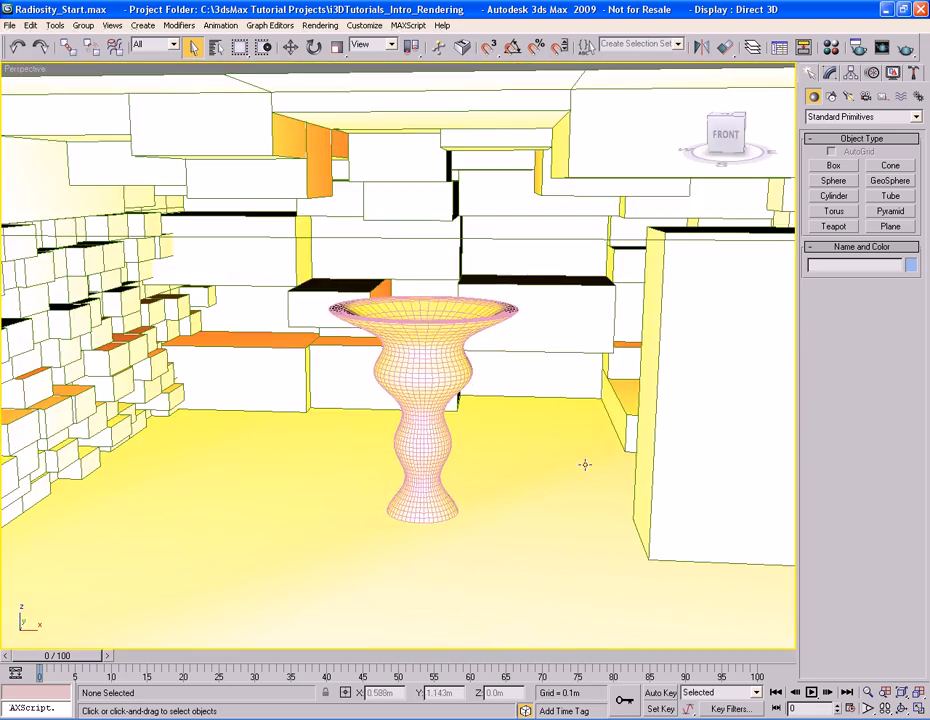
left_click(424, 381)
scroll(468, 445, "up", 4)
middle_click_drag(469, 444, 505, 401, "alt")
middle_click_drag(505, 401, 197, 364)
scroll(468, 464, "up", 4)
scroll(410, 433, "down", 5)
middle_click_drag(432, 443, 463, 421, "alt")
scroll(411, 419, "down", 6)
scroll(457, 425, "up", 5)
scroll(472, 423, "down", 5)
left_click(476, 375)
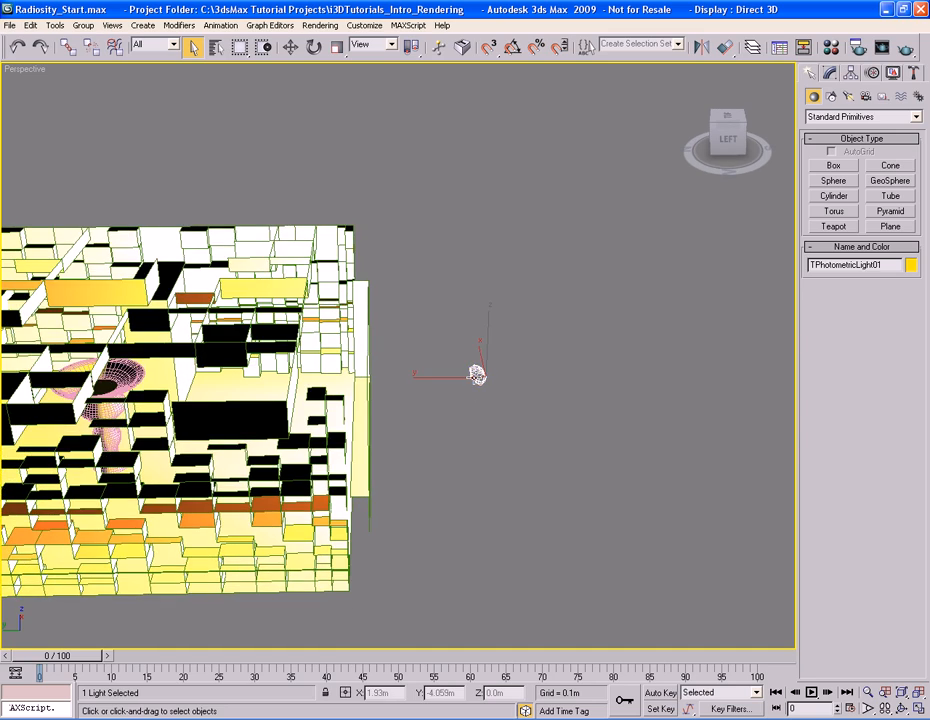
- Render the whole room in the perspective view, seen from outside its front opening
middle_click_drag(566, 447, 456, 451, "alt")
scroll(380, 388, "up", 4)
middle_click_drag(386, 392, 413, 409)
scroll(406, 380, "down", 2)
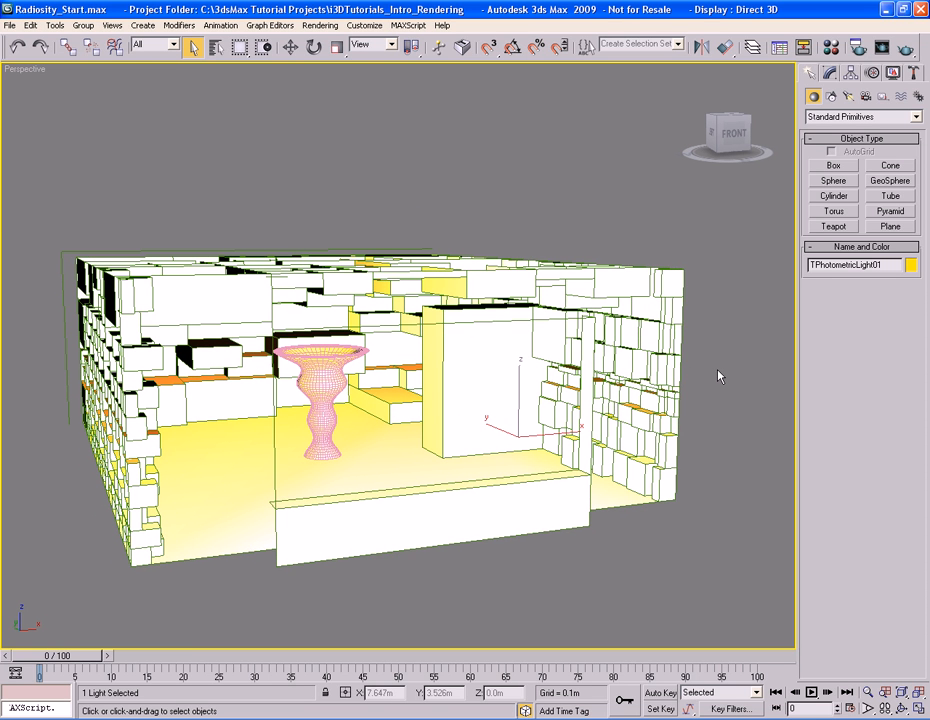
key("shift+q")
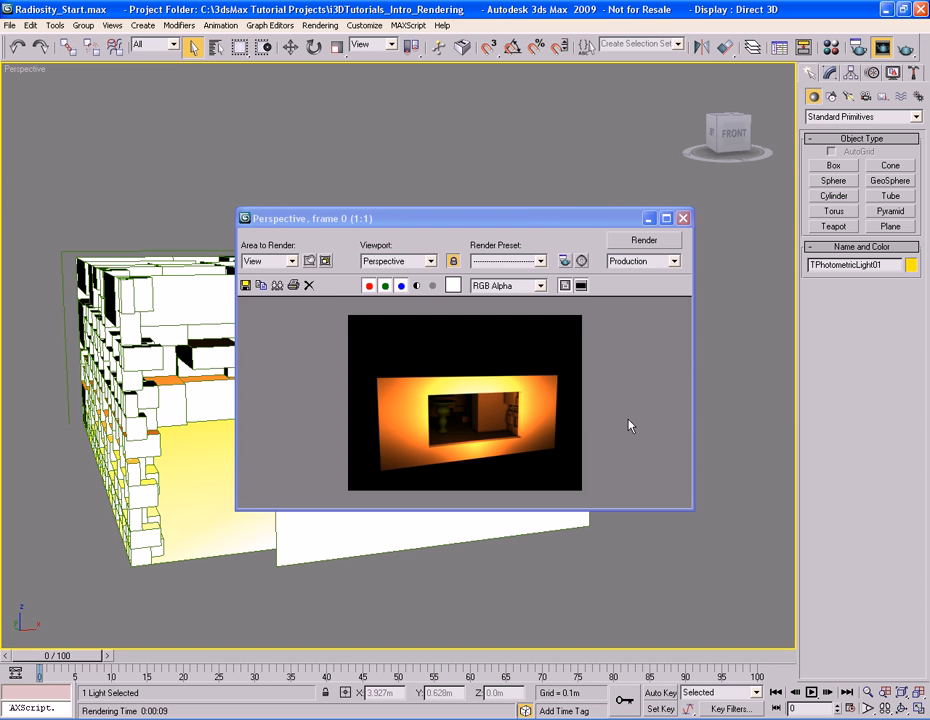
- Set the environment's exposure control to Logarithmic Exposure Control and close the settings and the rendered image
key("8")
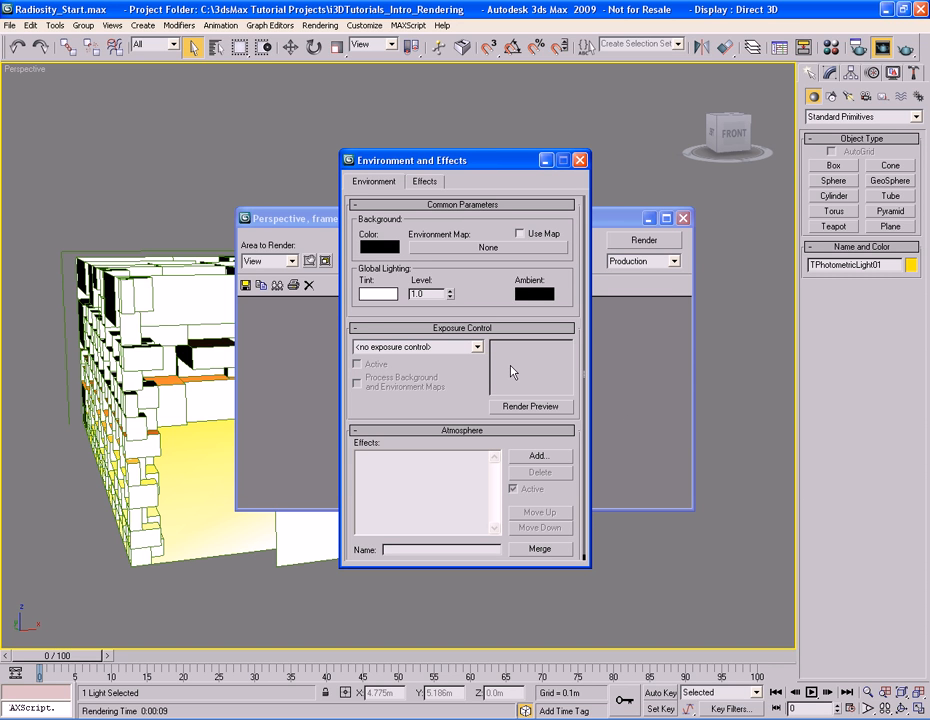
left_click(462, 347)
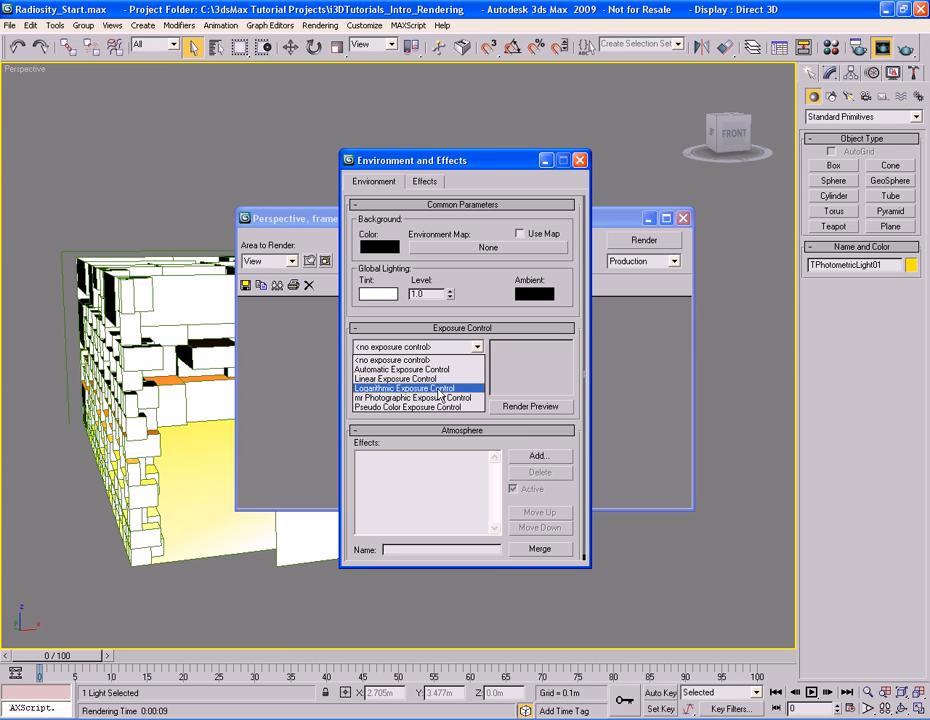
left_click(370, 388)
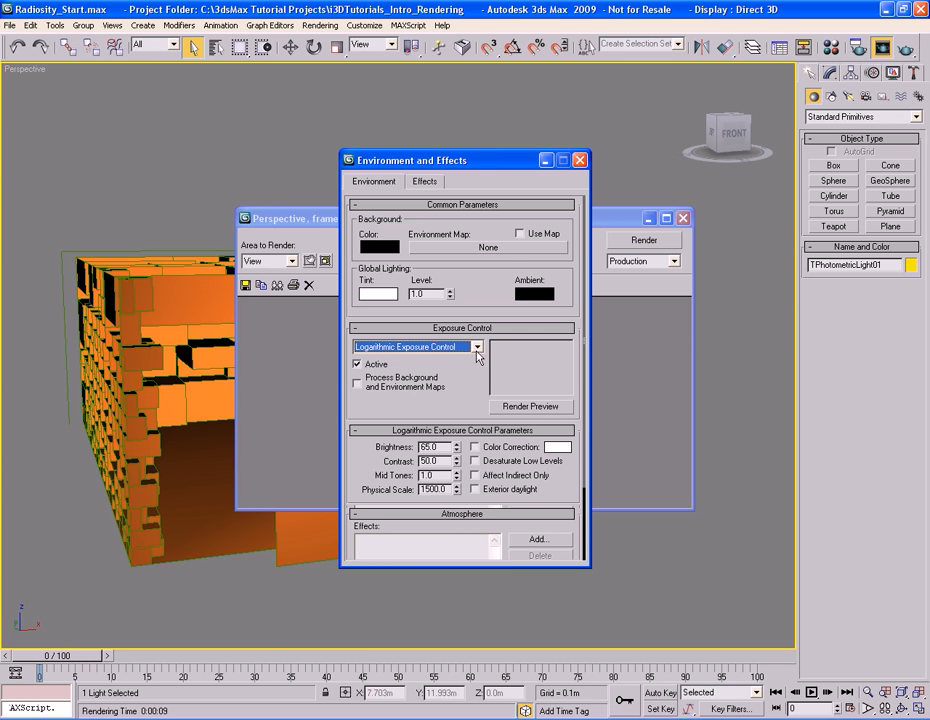
left_click(579, 160)
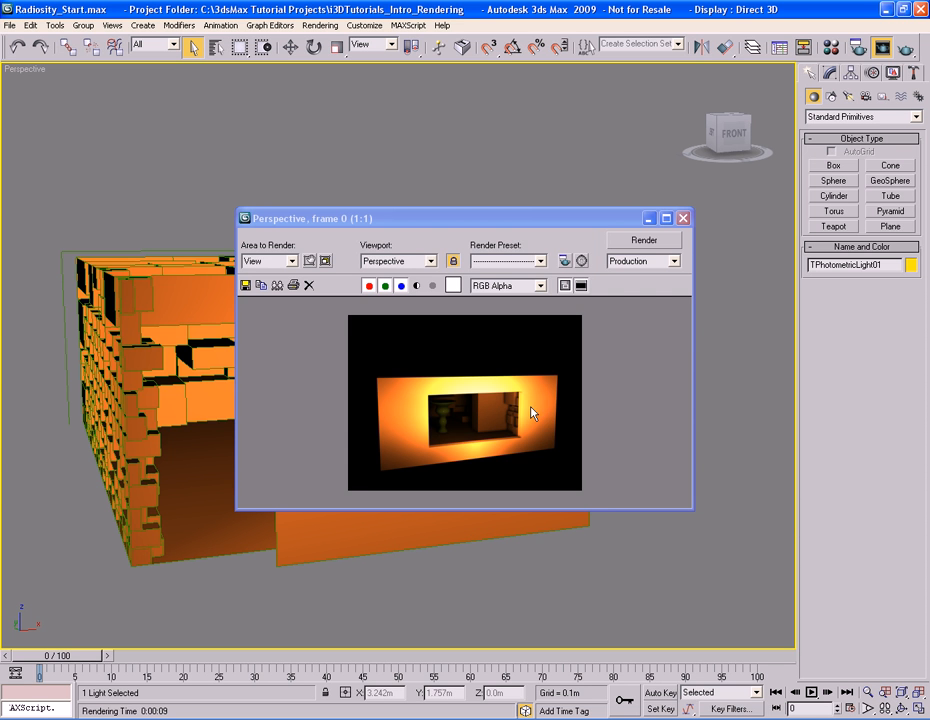
left_click(686, 227)
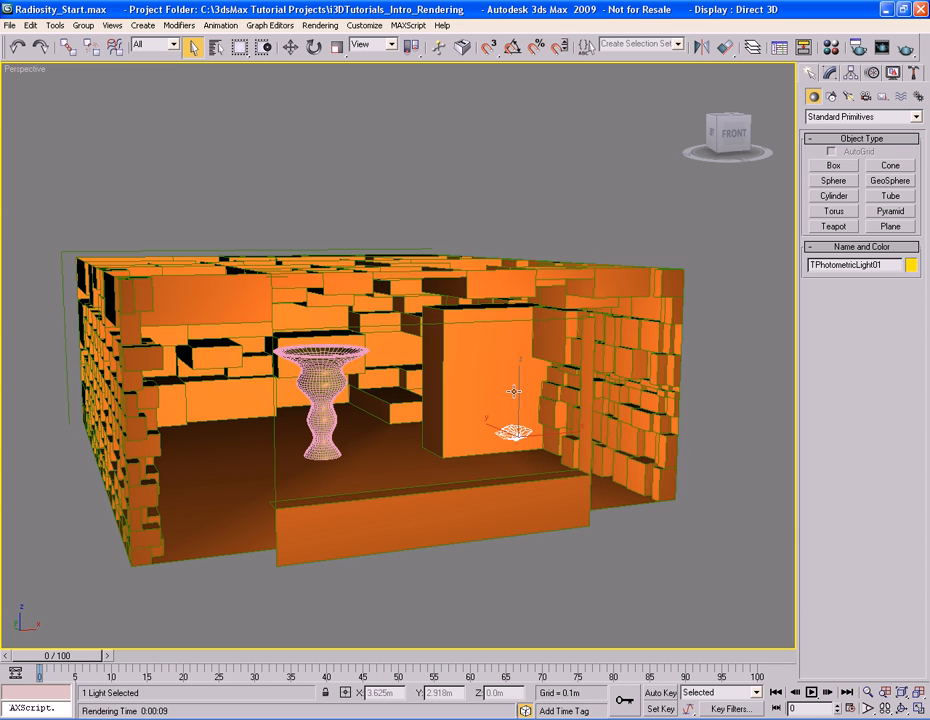
- Render a closer perspective view through the room's front opening
scroll(515, 378, "up", 5)
middle_click_drag(511, 378, 509, 363, "alt")
key("shift+q")
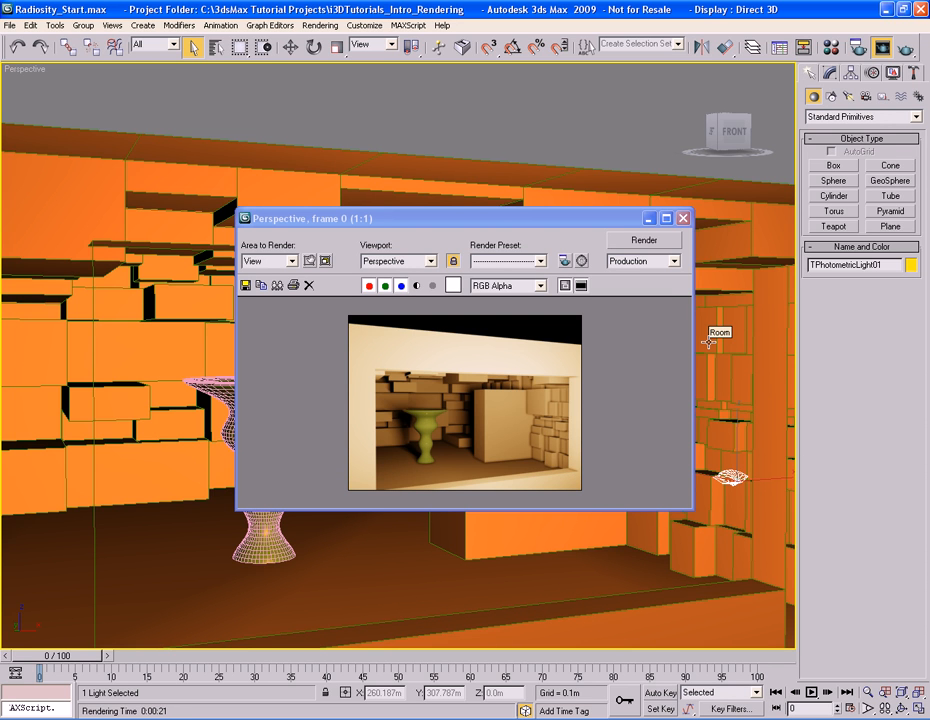
- Switch the render mode to Iterative and turn off antialiasing for the Default Scanline Renderer
left_click(622, 261)
left_click(628, 275)
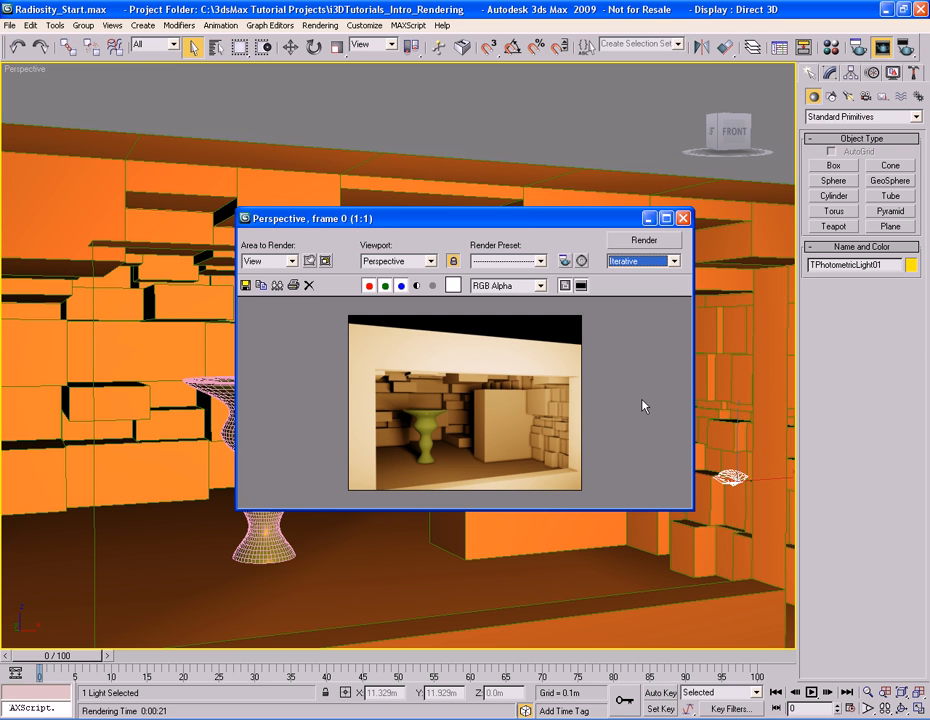
left_click(322, 25)
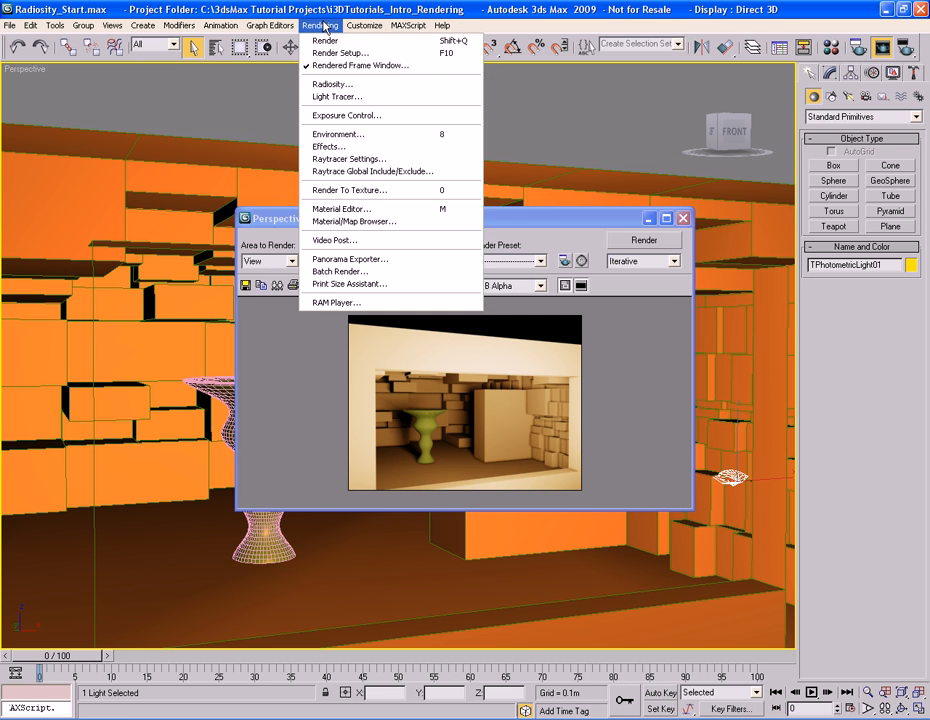
left_click(368, 55)
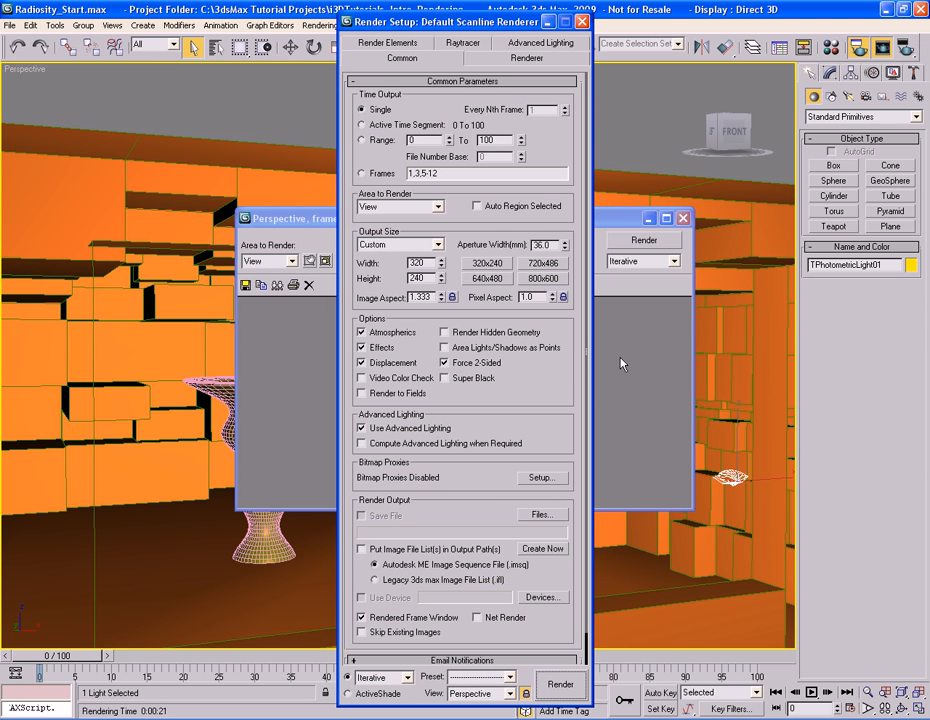
left_click(497, 62)
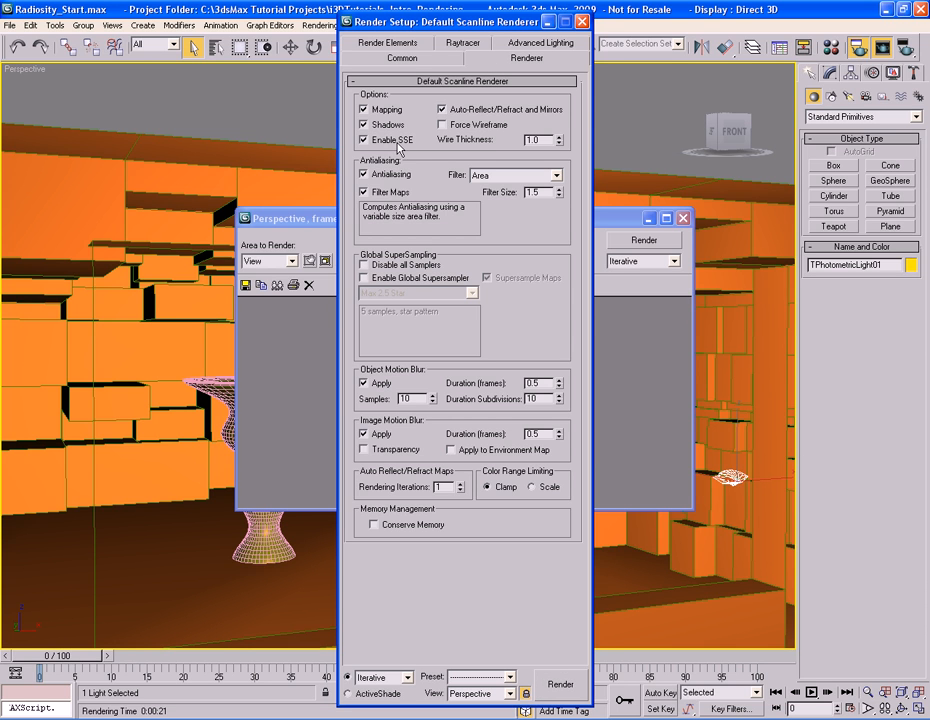
left_click(395, 176)
- Choose Radiosity as the advanced lighting plug-in and arrange the render setup and rendered image side by side
left_click(540, 44)
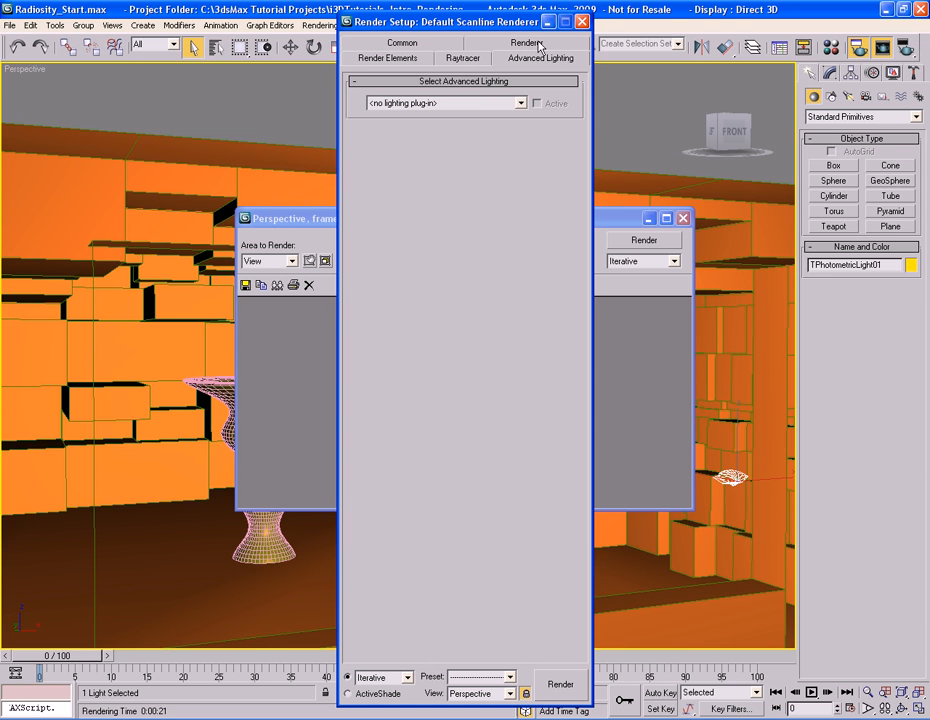
left_click(473, 108)
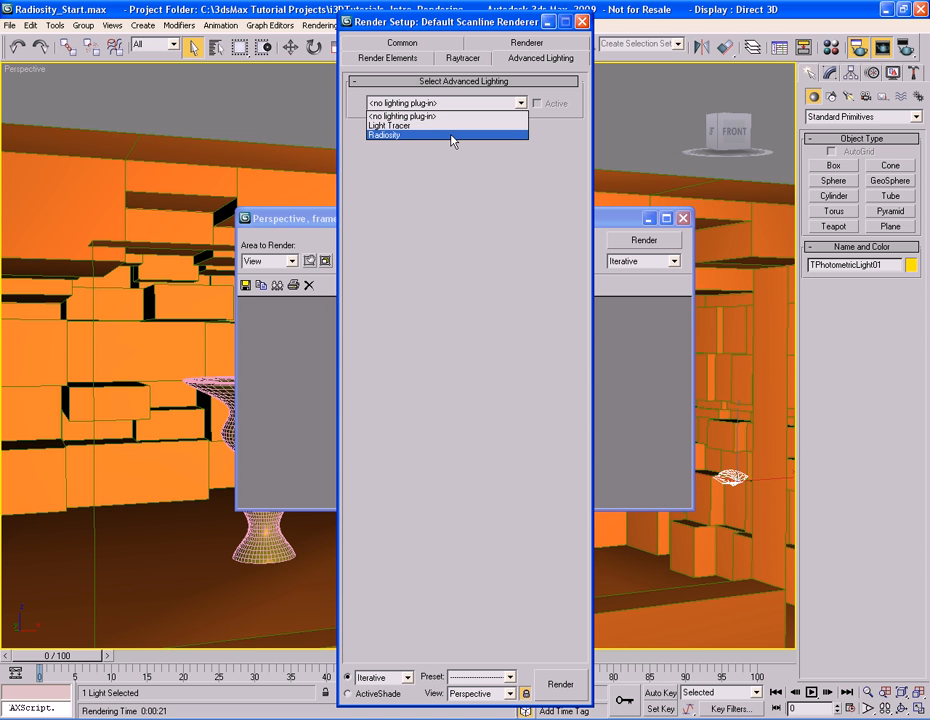
left_click(450, 135)
left_click_drag(473, 28, 135, 19)
left_click_drag(350, 223, 389, 80)
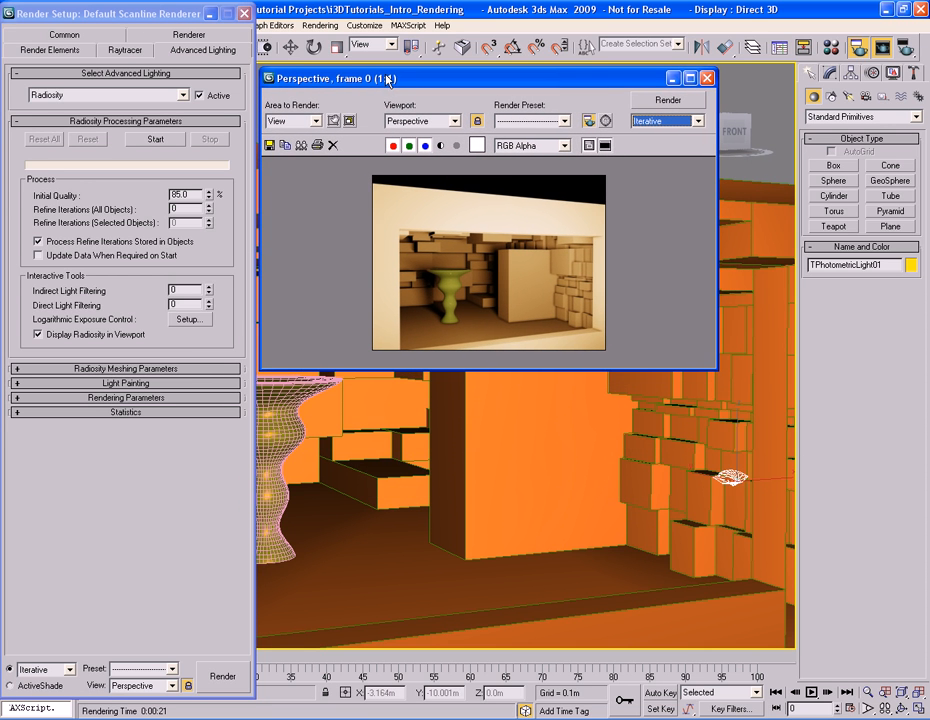
- Render the perspective view with Radiosity active, then close the rendered image and the render setup
left_click(541, 425)
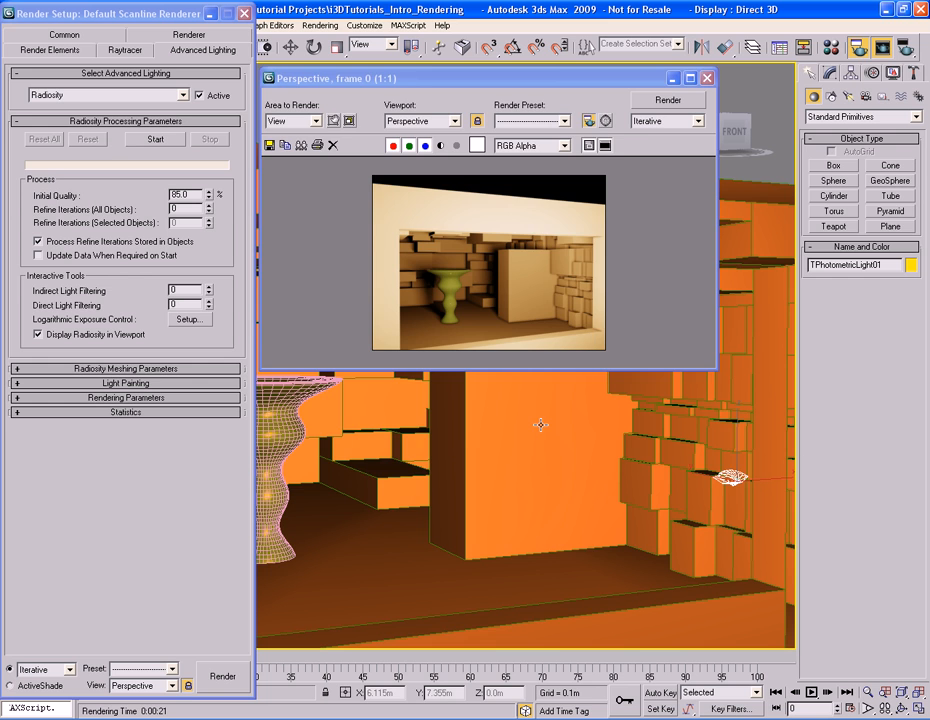
key("shift+q")
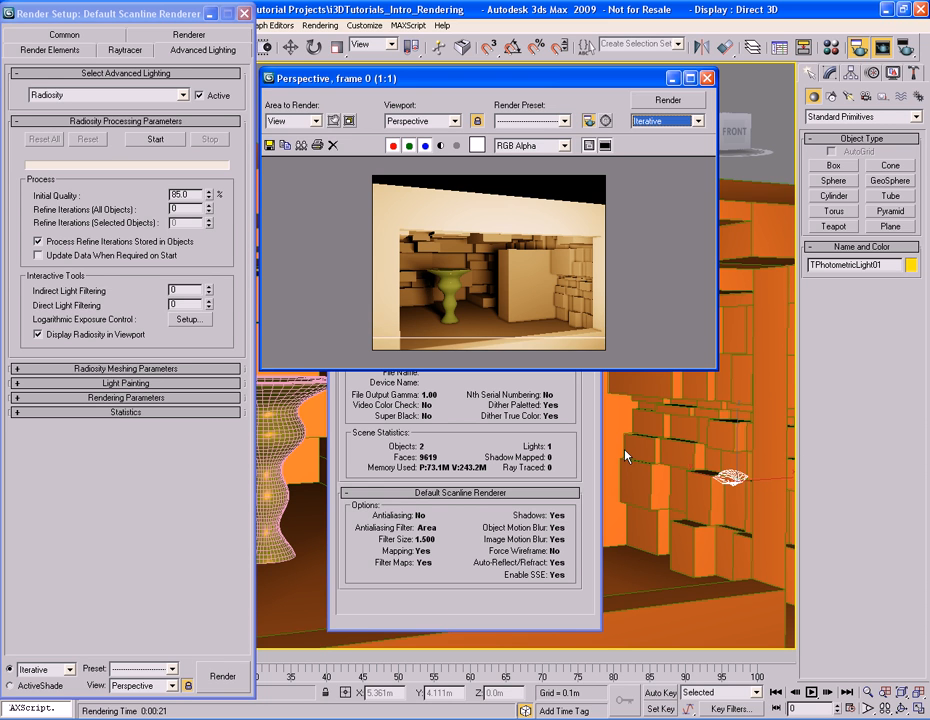
left_click(707, 78)
left_click(246, 15)
- Select the vase and render a close view of its shadowed side with the block wall behind it
middle_click_drag(349, 301, 446, 354, "alt")
left_click(424, 343)
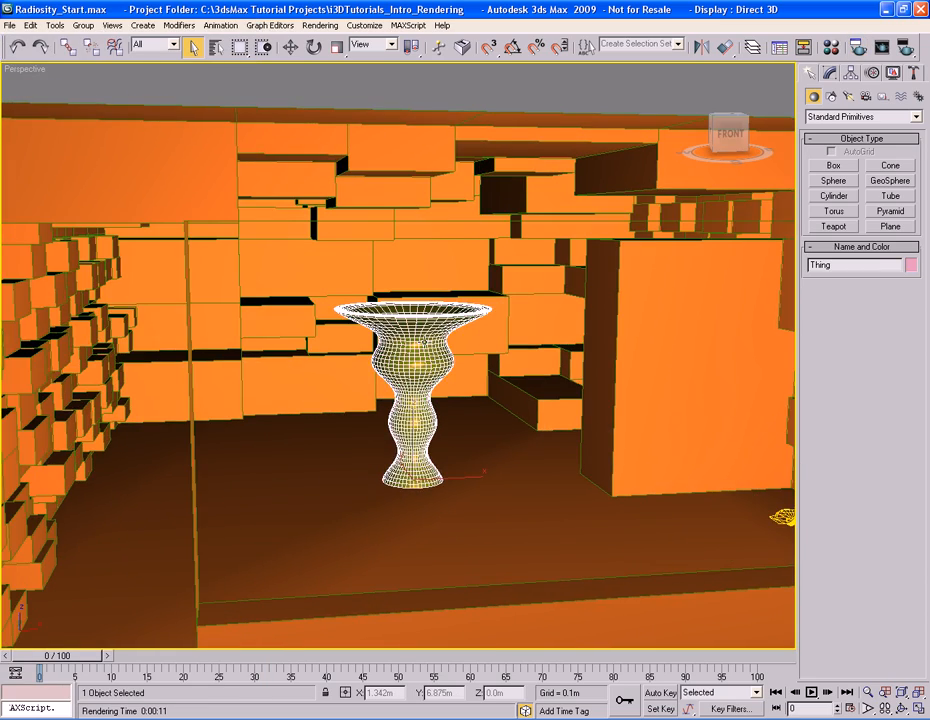
scroll(424, 343, "up", 10)
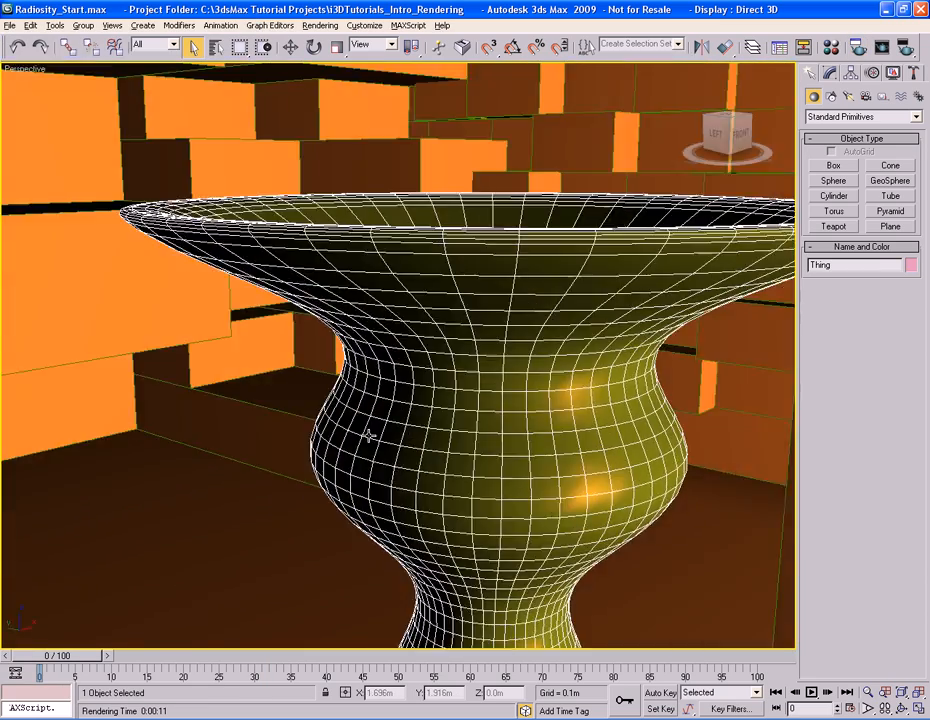
middle_click_drag(369, 435, 446, 426, "alt")
scroll(446, 426, "down", 3)
middle_click_drag(270, 451, 649, 301)
middle_click_drag(384, 412, 409, 424)
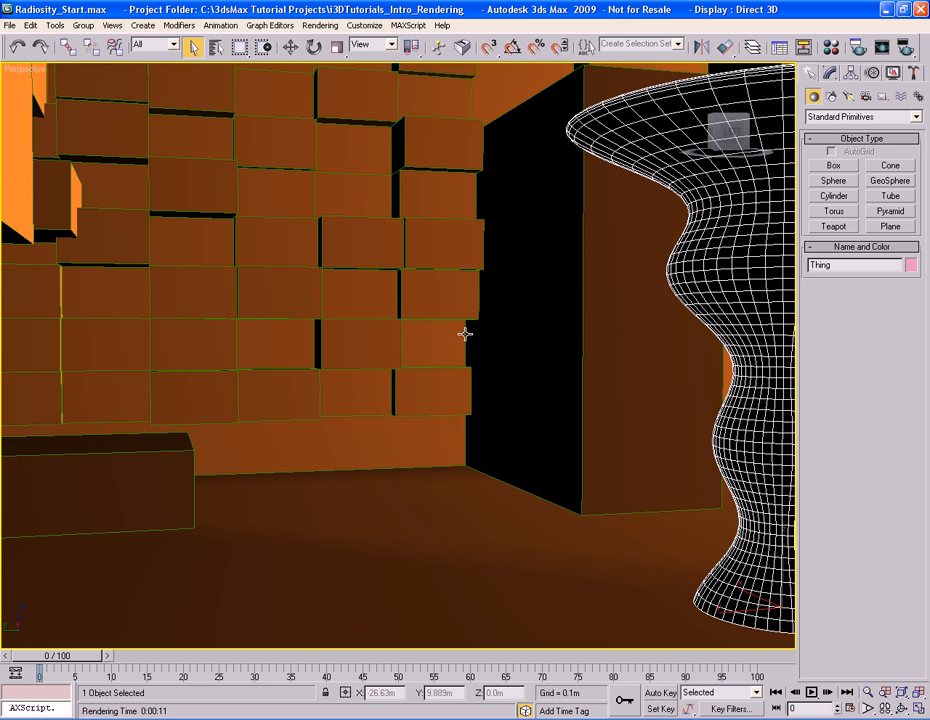
key("shift+q")
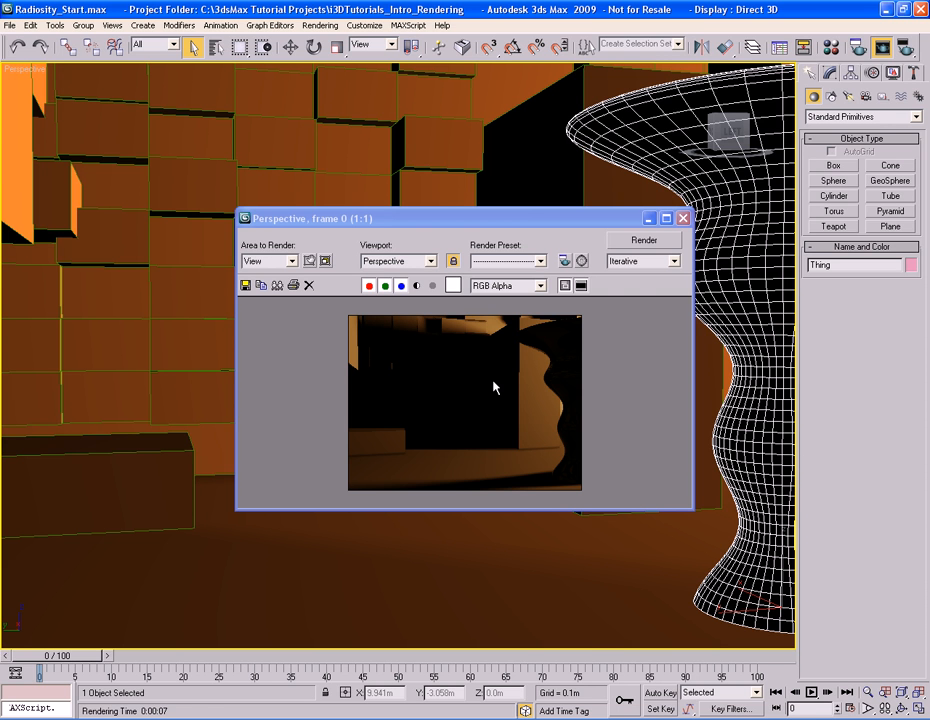
- Start the radiosity calculation from the advanced lighting settings, keeping the rendered image beside the render setup
left_click(564, 260)
left_click_drag(473, 28, 135, 15)
left_click_drag(285, 218, 313, 75)
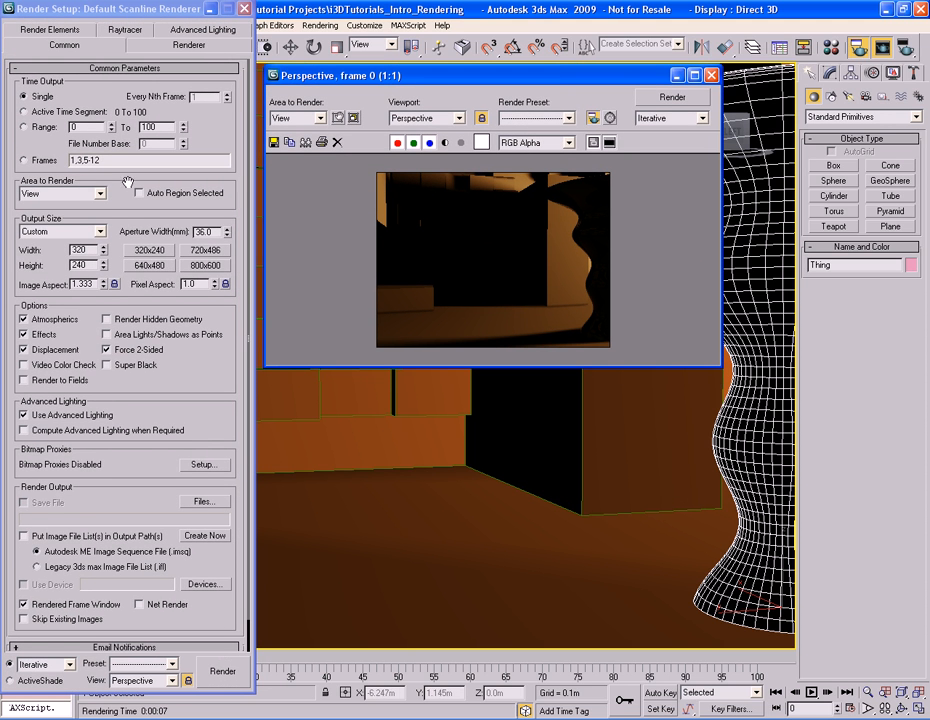
left_click(202, 30)
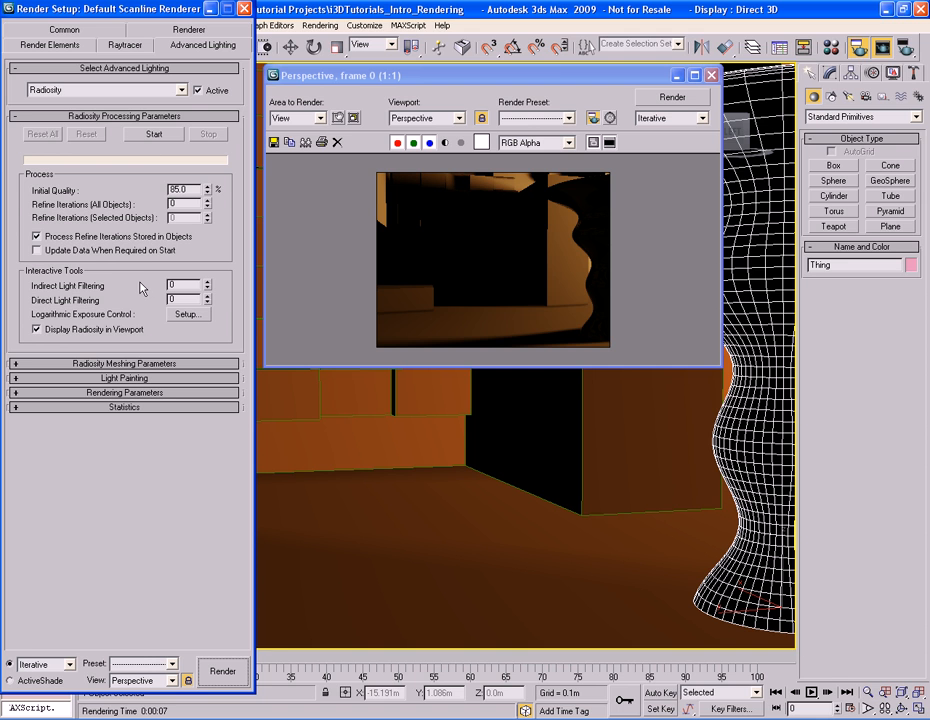
left_click(154, 135)
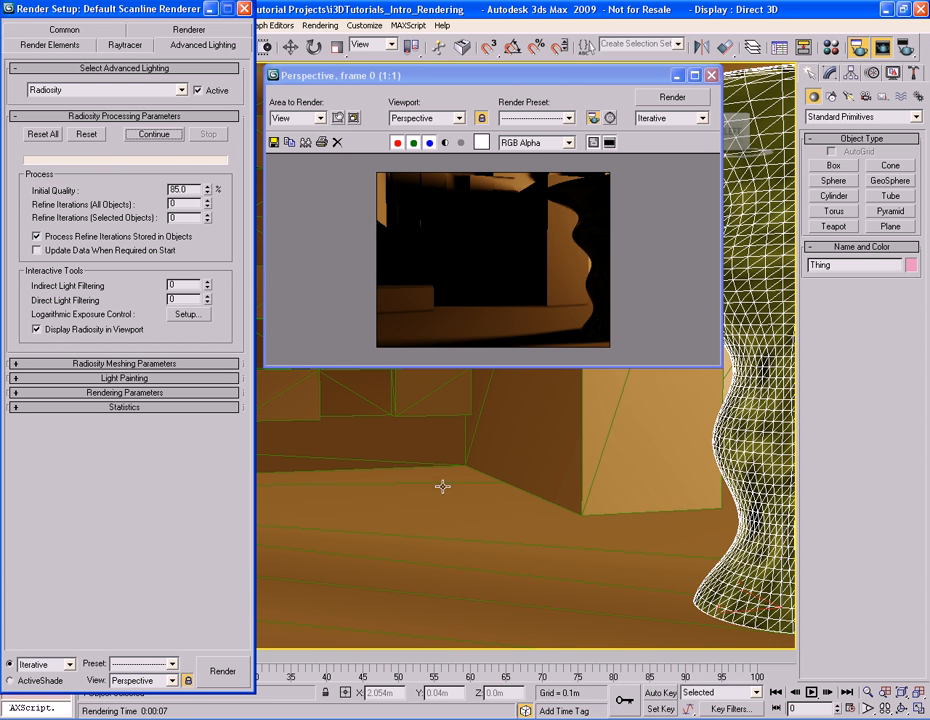
- Close the old image, re-render the perspective view with the radiosity solution, and place the result beside the render setup
left_click(711, 75)
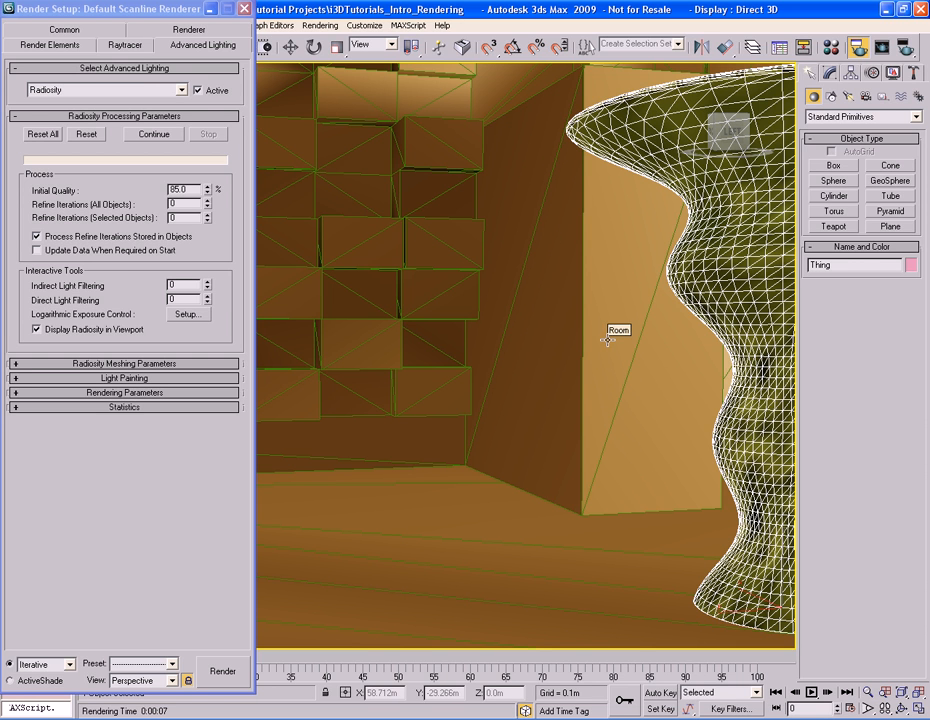
key("shift+q")
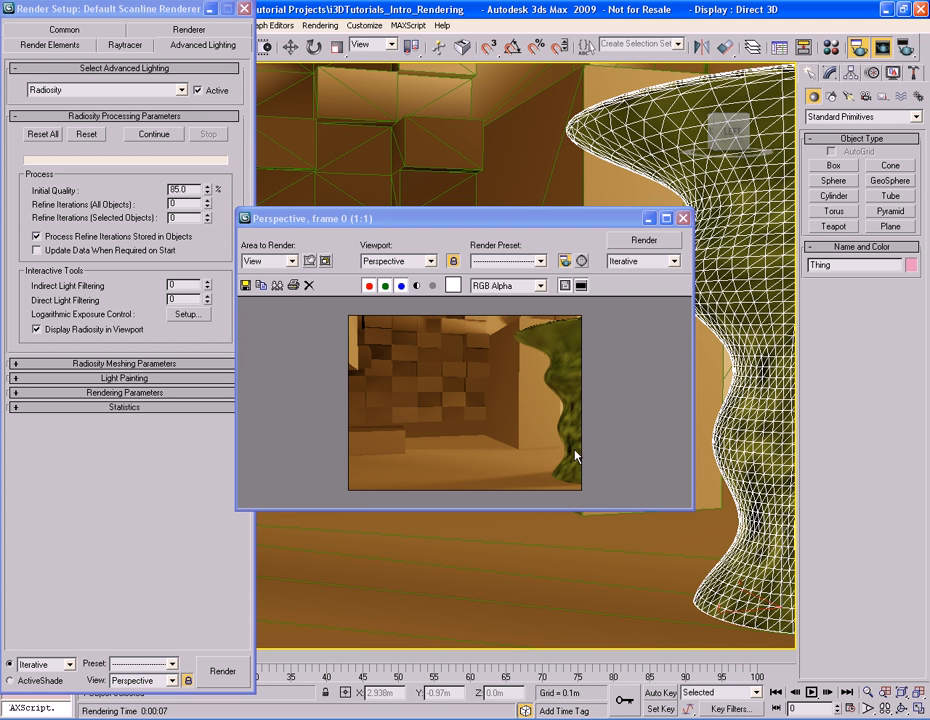
left_click_drag(465, 226, 492, 80)
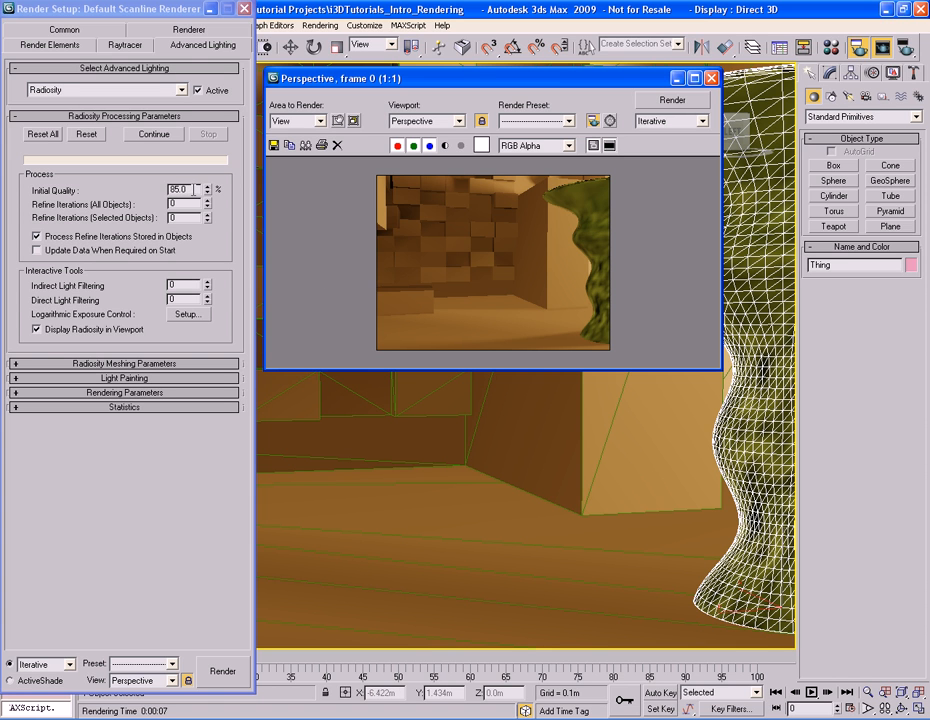
- Set the radiosity Initial Quality to 50% and continue the radiosity calculation
double_click(185, 189)
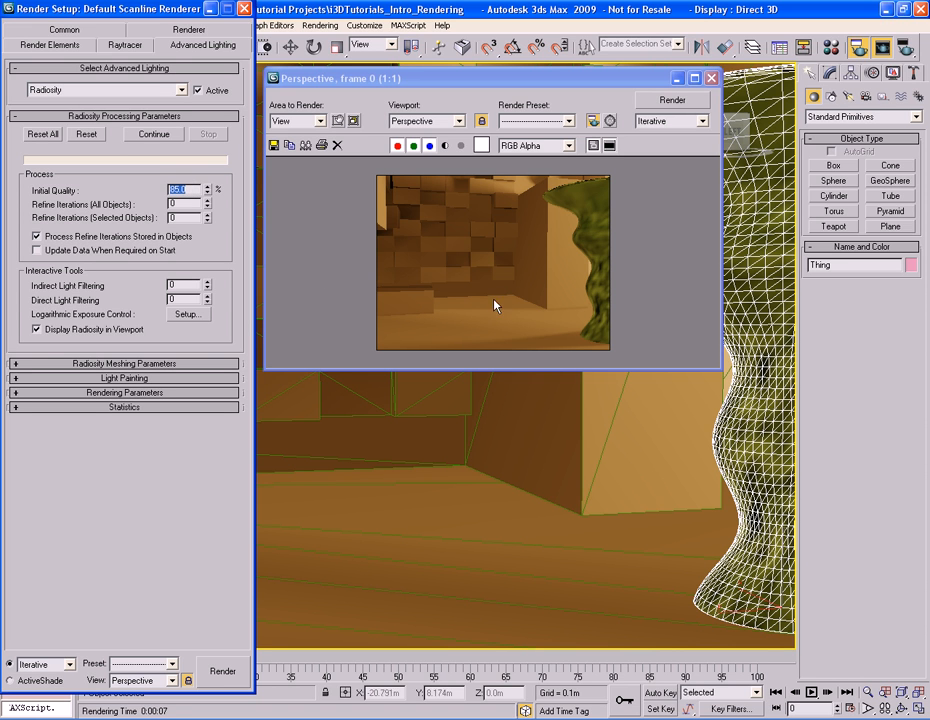
left_click(620, 296)
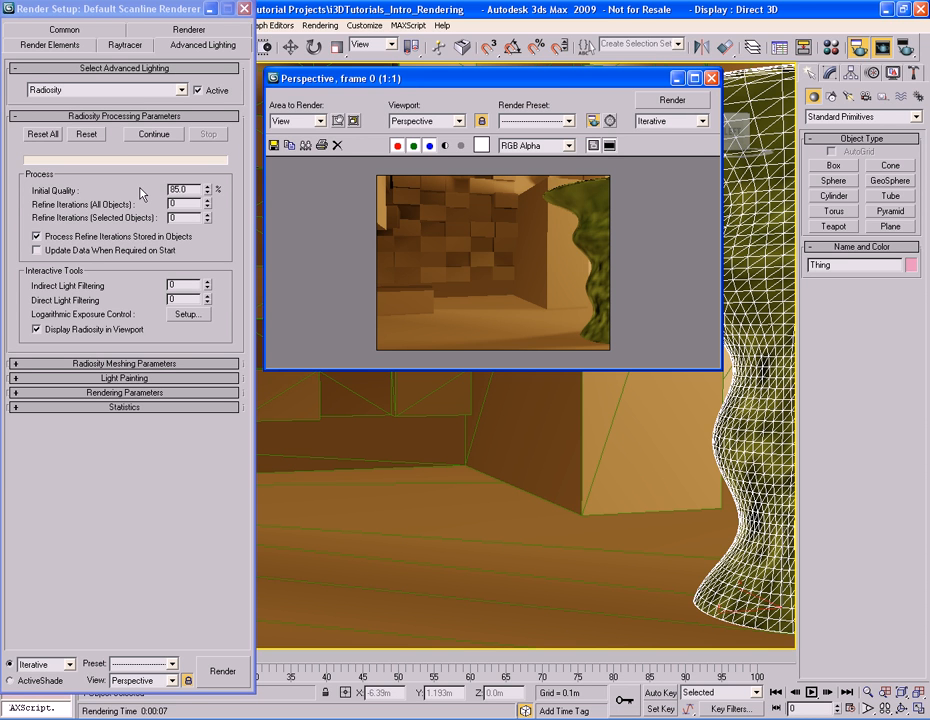
double_click(182, 189)
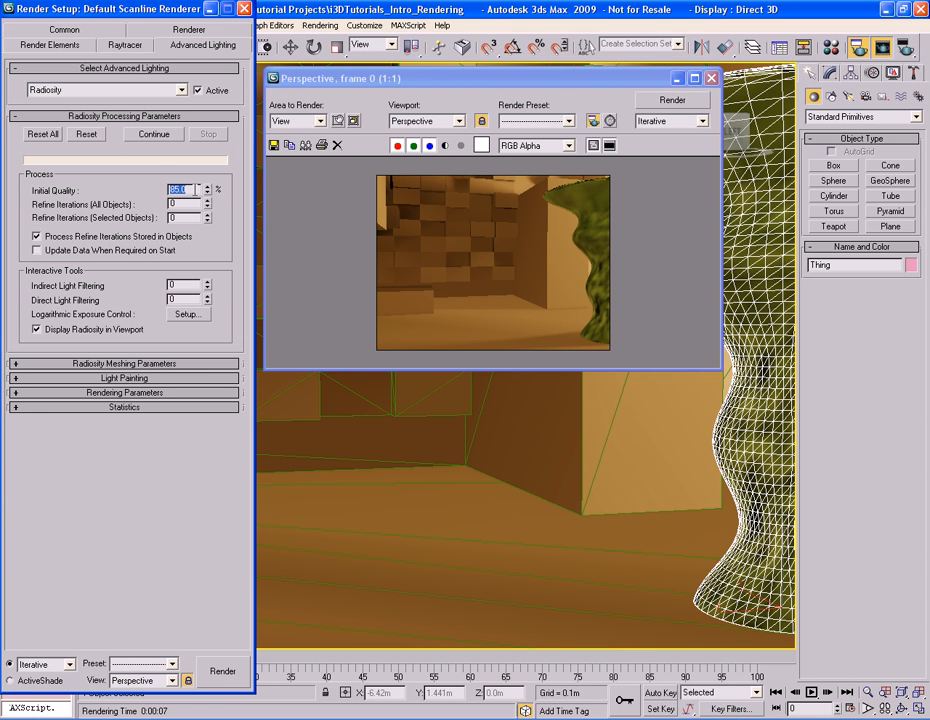
left_click(195, 190)
double_click(184, 189)
type("50")
key("Return")
left_click(156, 136)
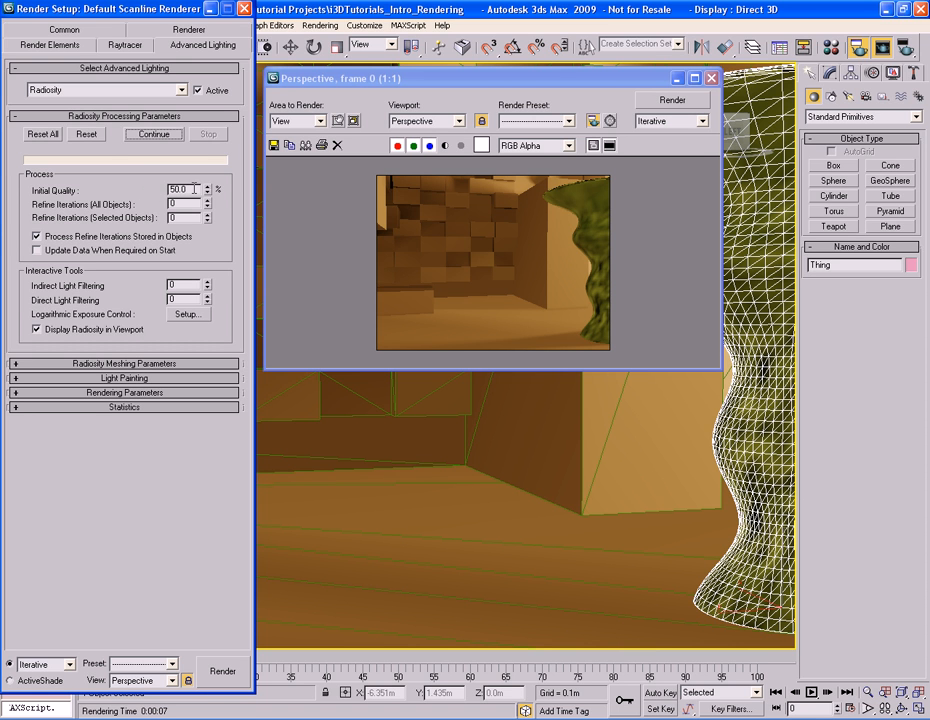
- Set the radiosity Initial Quality to 90% and continue calculating the solution
double_click(194, 189)
type("85")
key("BackSpace")
key("BackSpace")
type("90")
key("Return")
left_click(152, 134)
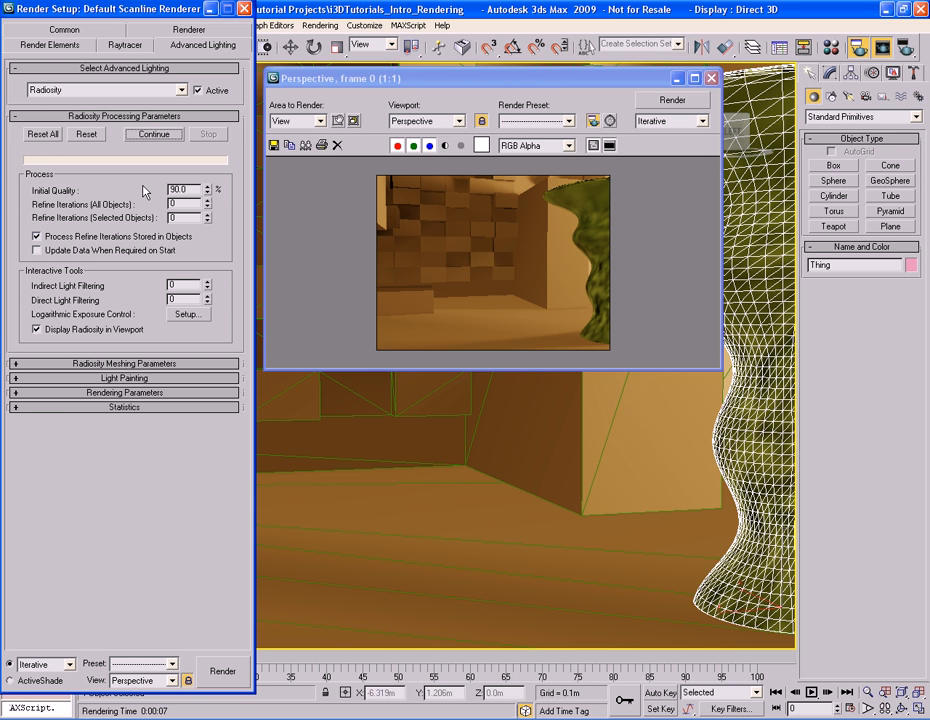
- Re-render the perspective view with the higher-quality radiosity solution, then close the rendered image
left_click(671, 104)
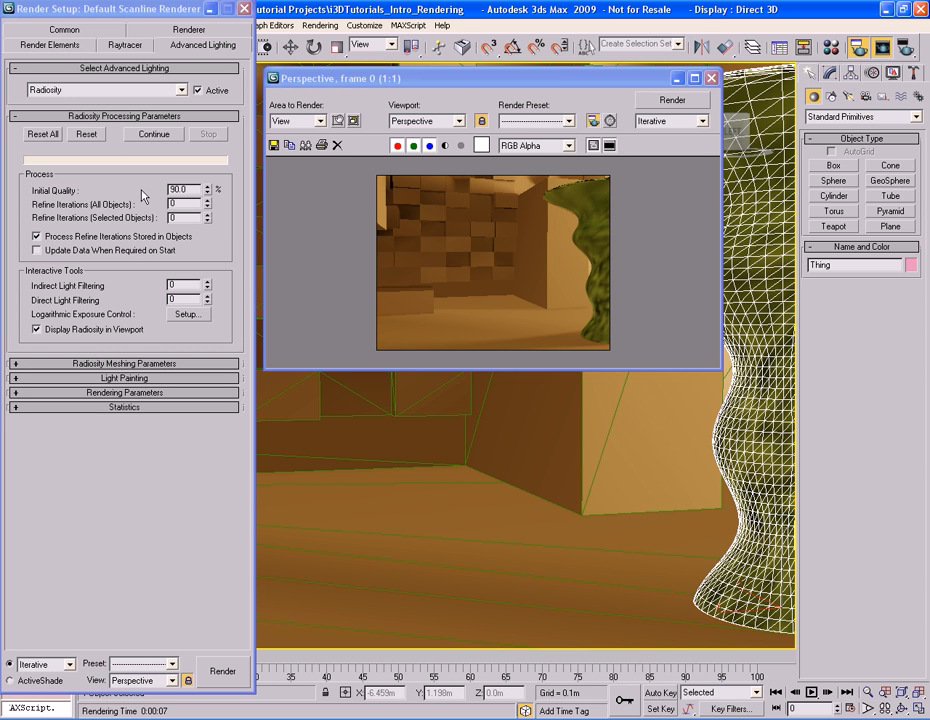
left_click(191, 189)
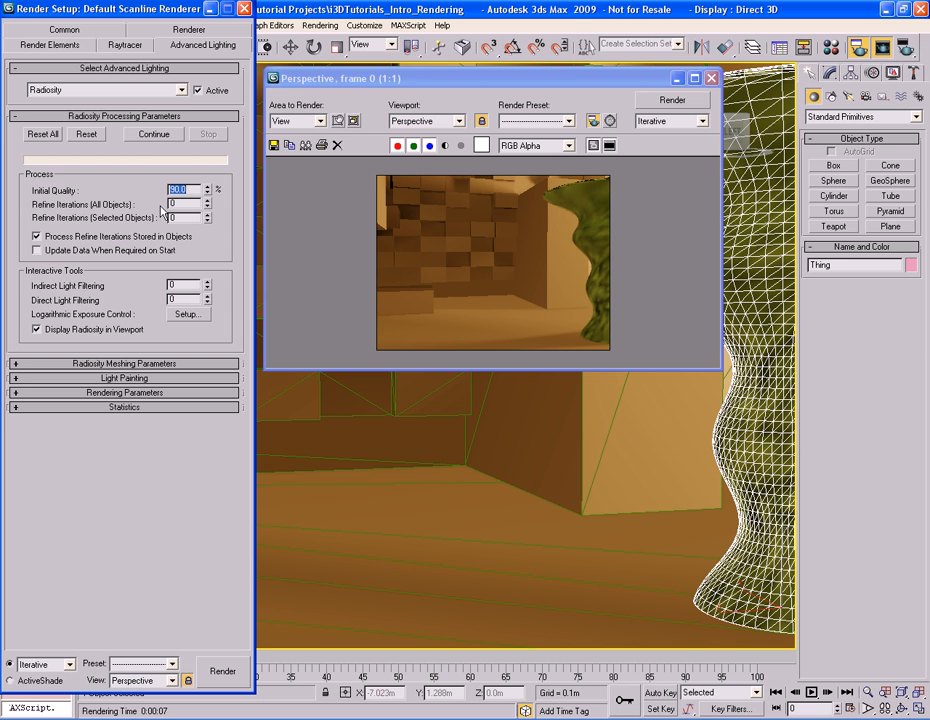
left_click(711, 77)
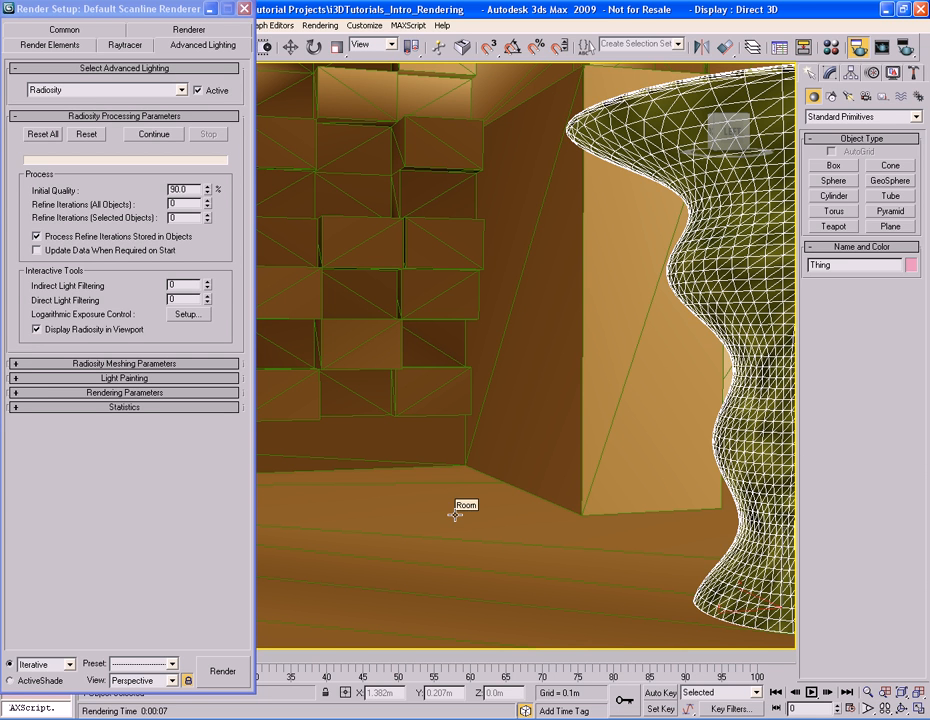
- Process 2 refine iterations on all objects and check the result in a perspective render
left_click(208, 200)
left_click(208, 200)
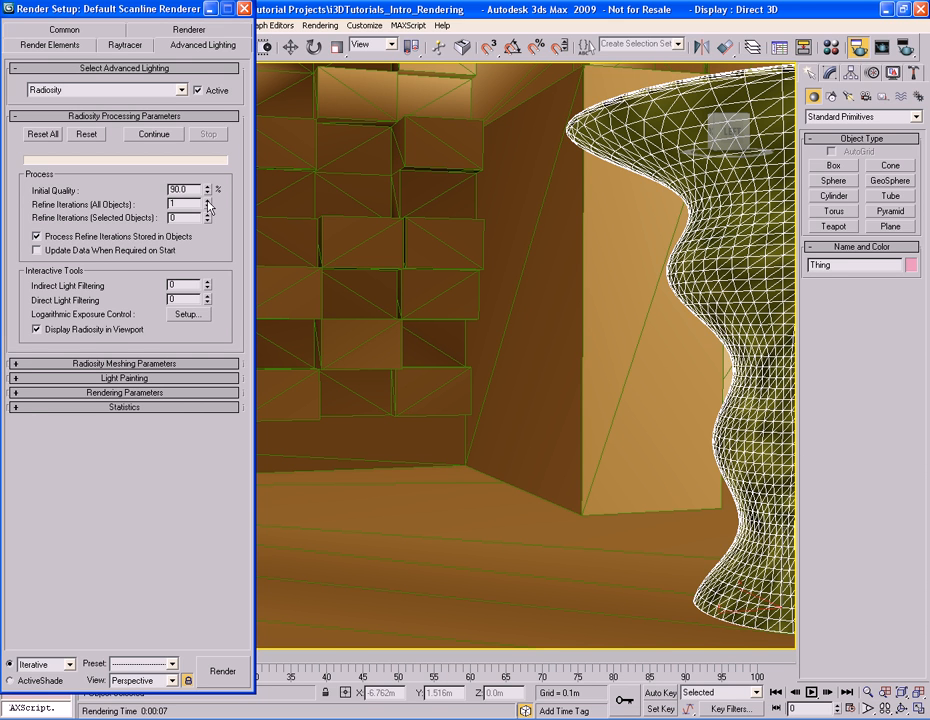
left_click(208, 200)
left_click(208, 201)
right_click(208, 207)
left_click(208, 201)
left_click(208, 201)
left_click(152, 134)
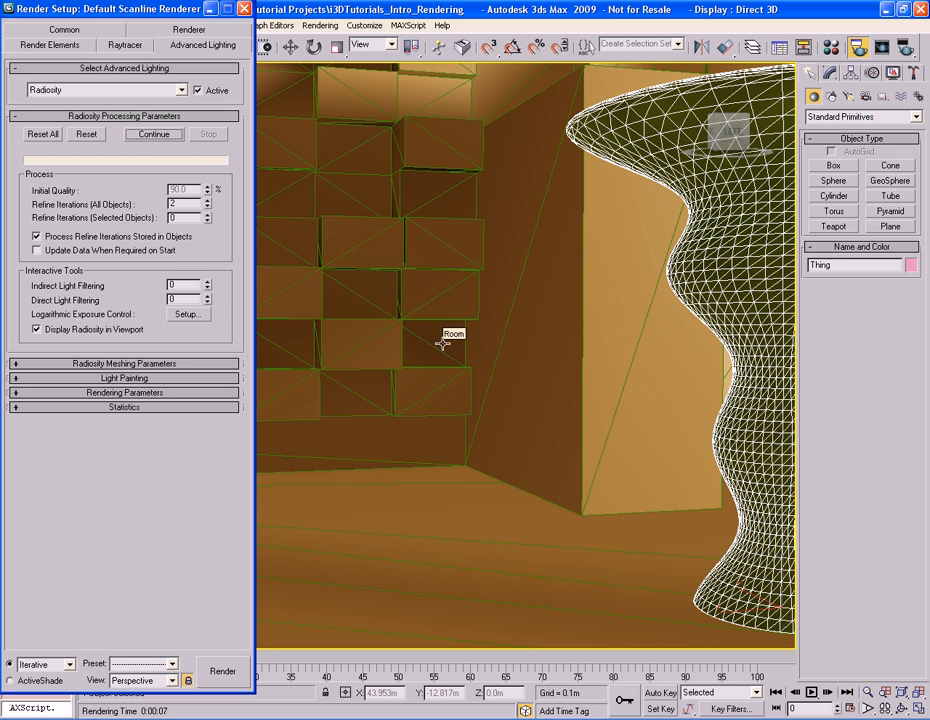
key("shift+q")
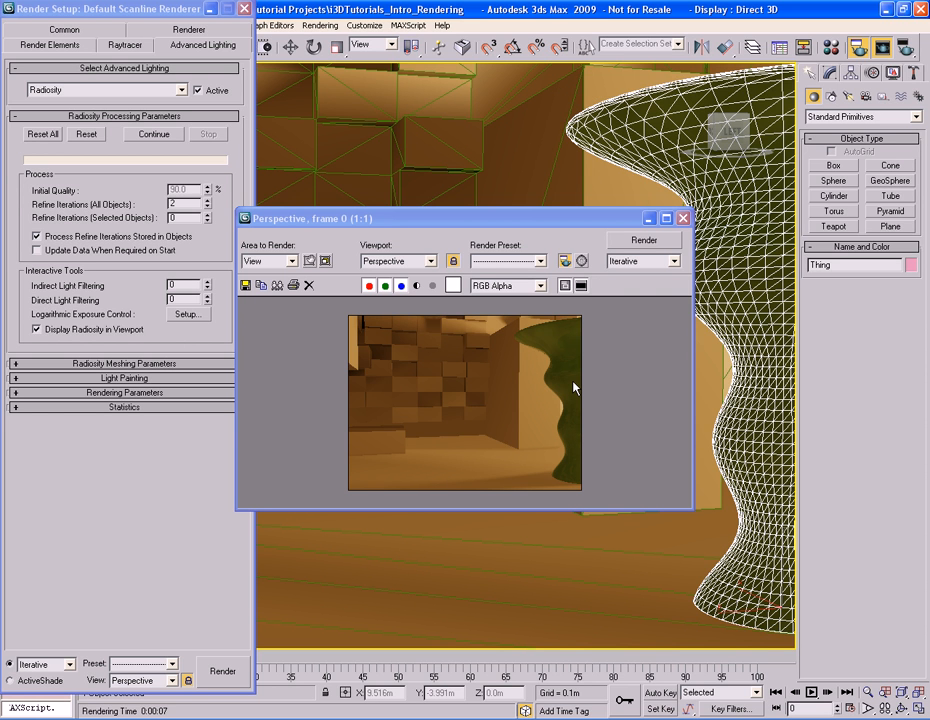
left_click(682, 219)
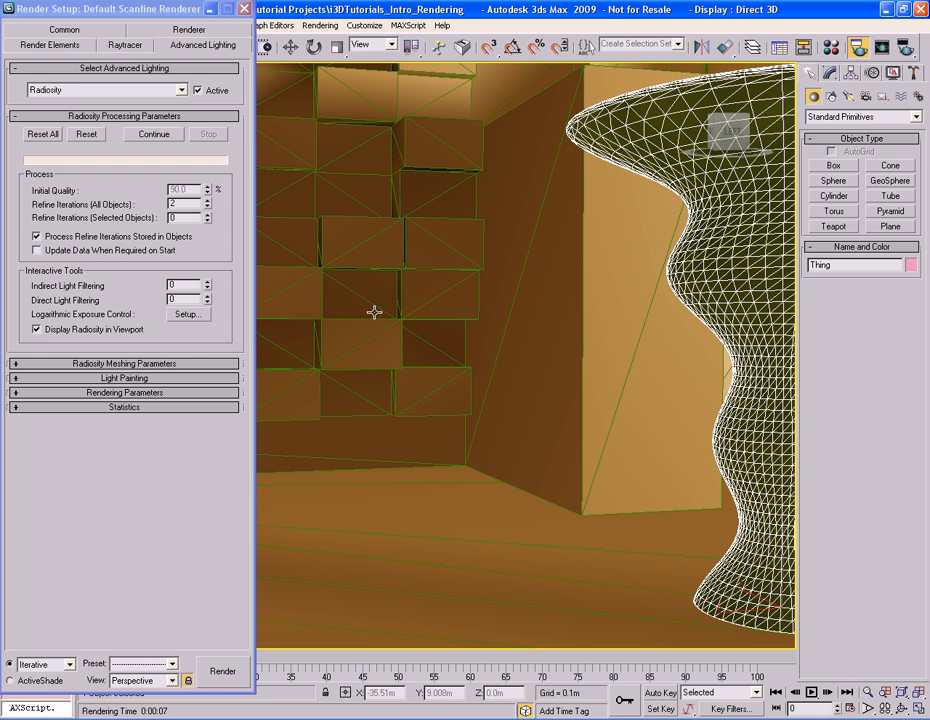
- Process 2 refine iterations on only the selected room object and check the result in a perspective render
left_click(368, 253)
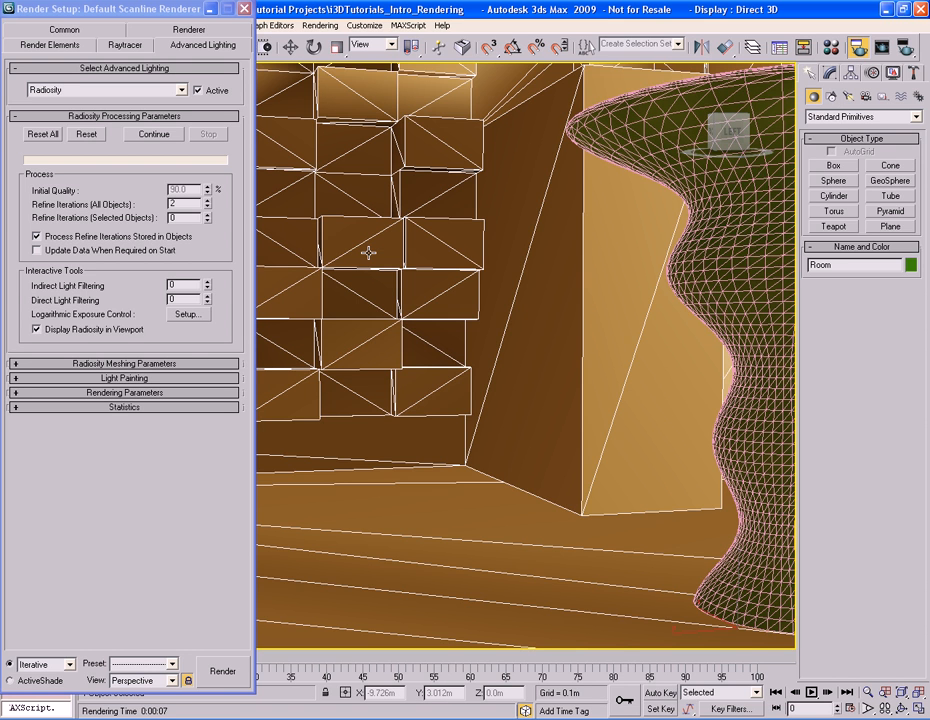
left_click(207, 215)
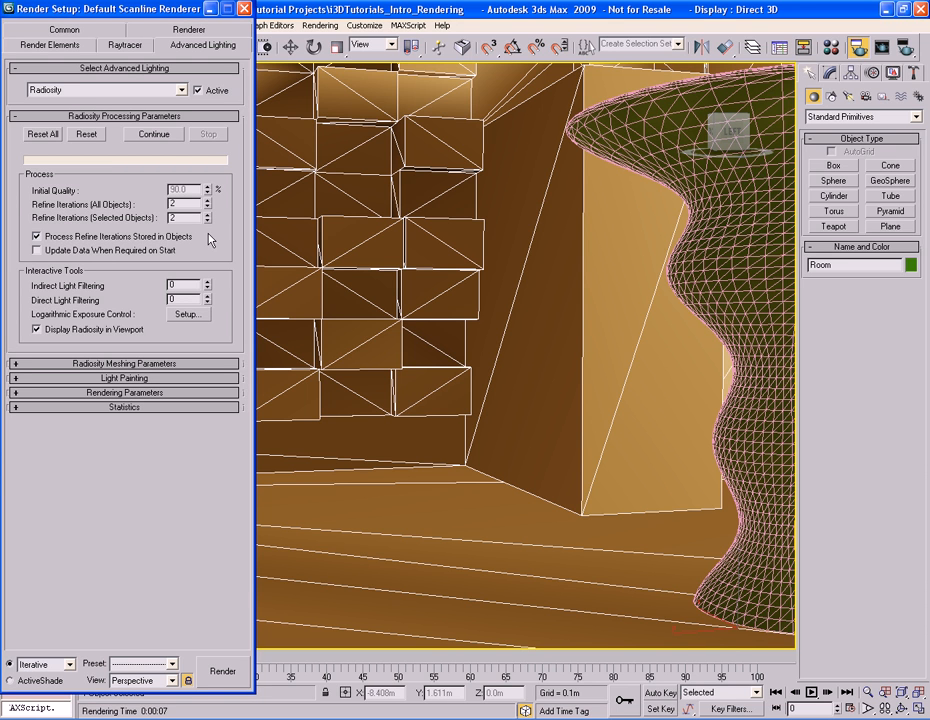
left_click(153, 134)
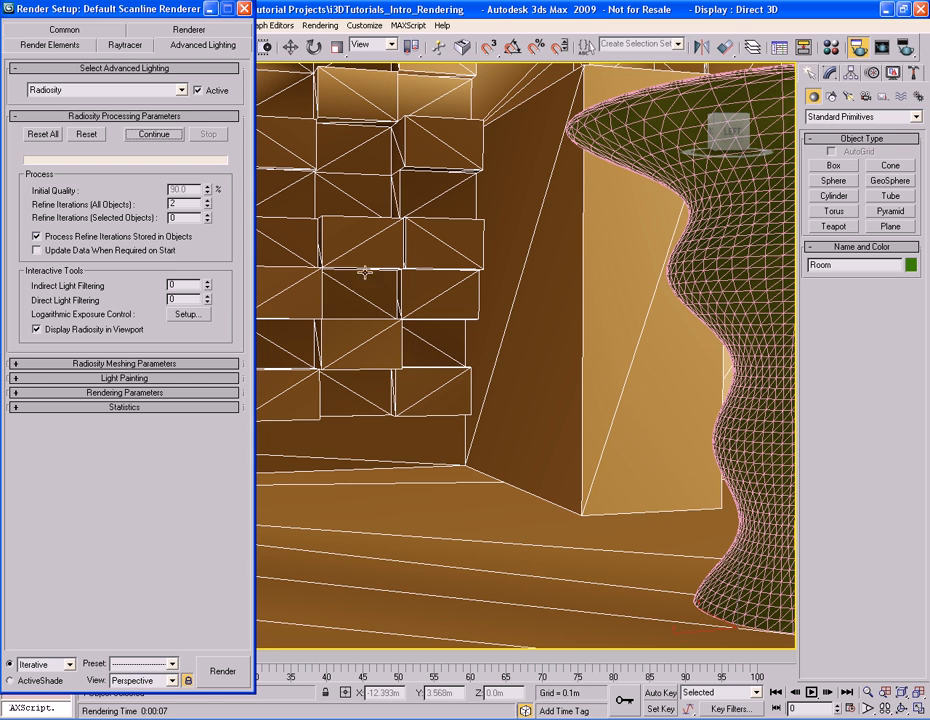
key("shift+q")
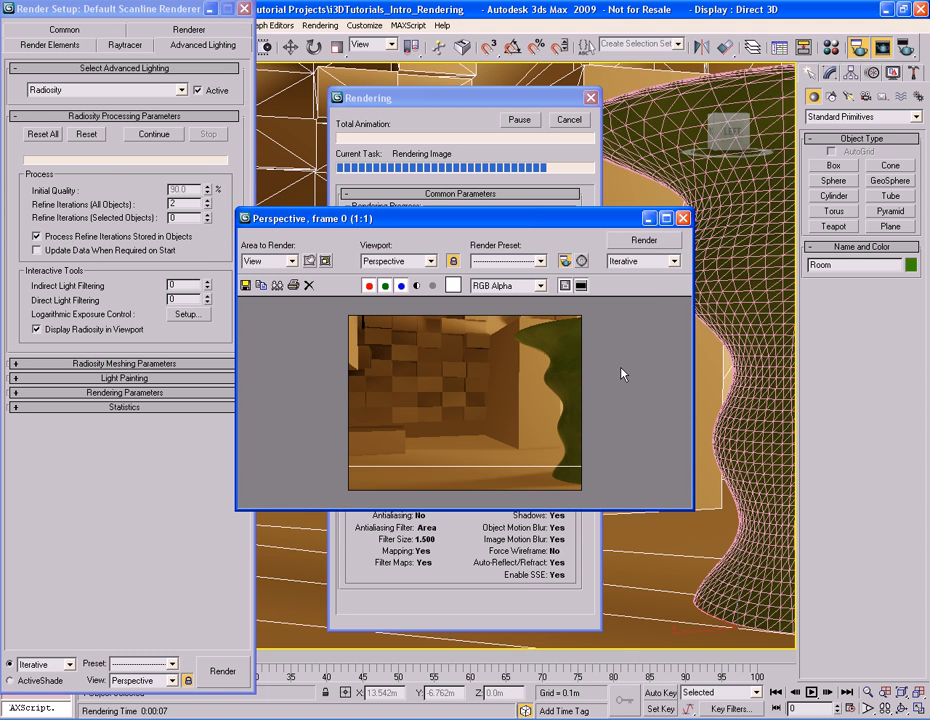
left_click(684, 219)
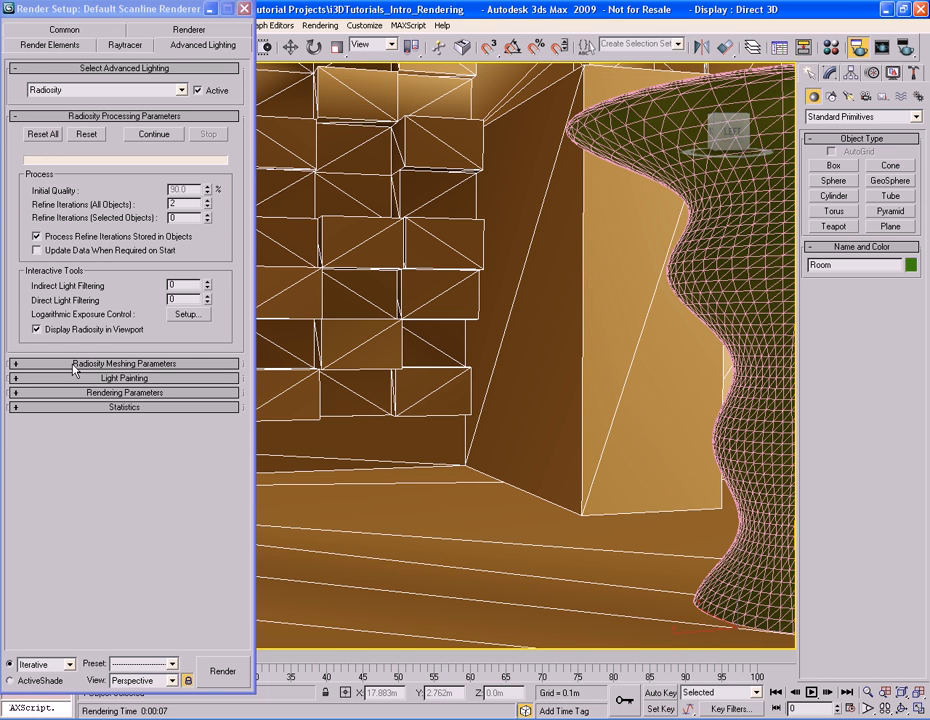
- Enable global subdivision with adaptive subdivision in the radiosity meshing parameters
left_click(136, 365)
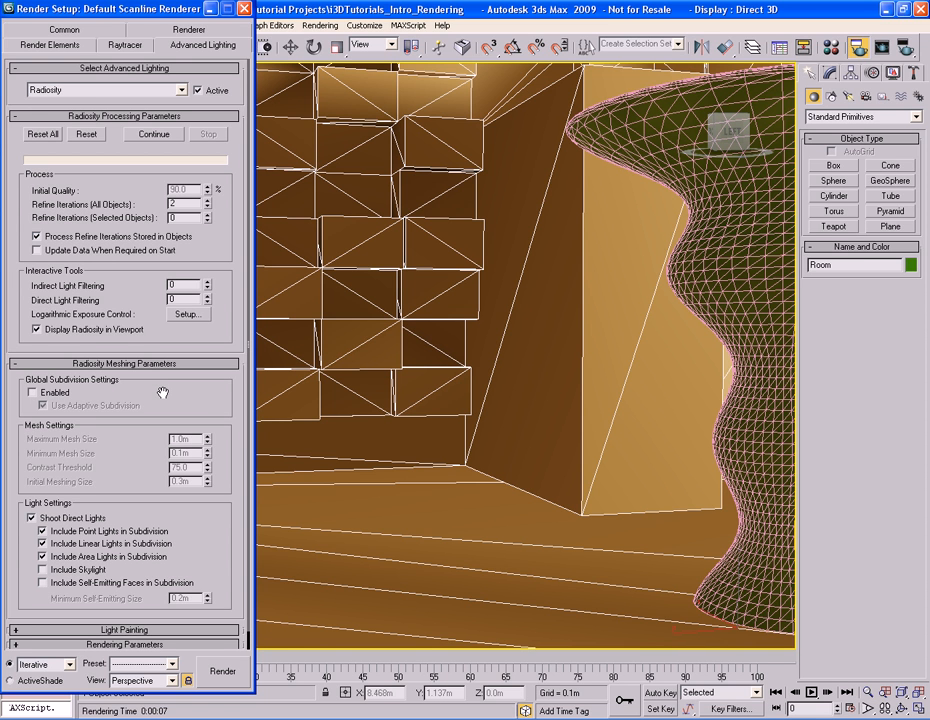
left_click(64, 393)
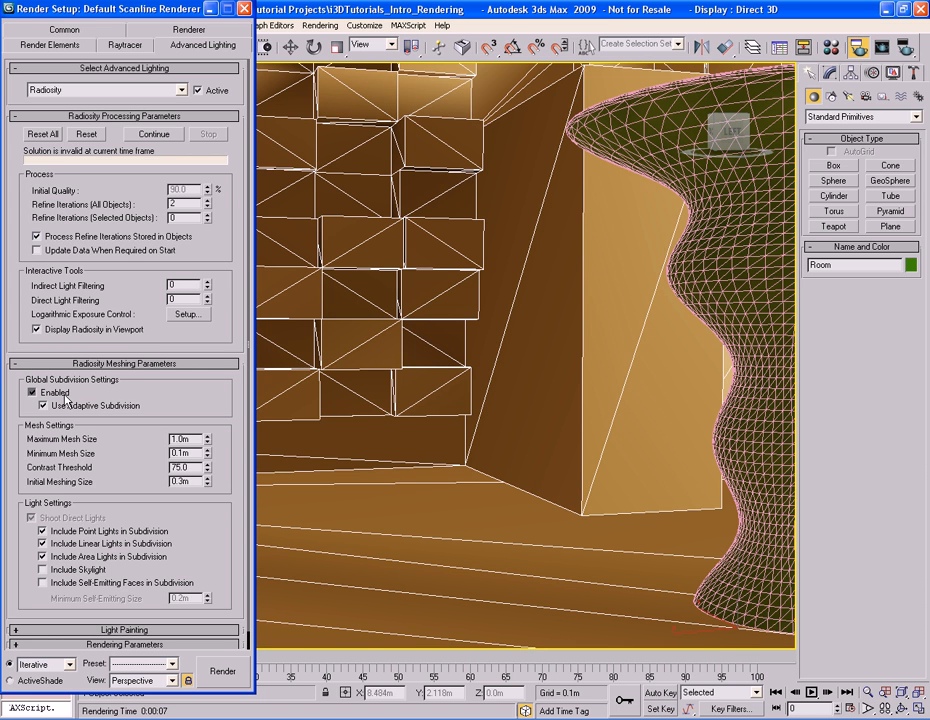
left_click(33, 392)
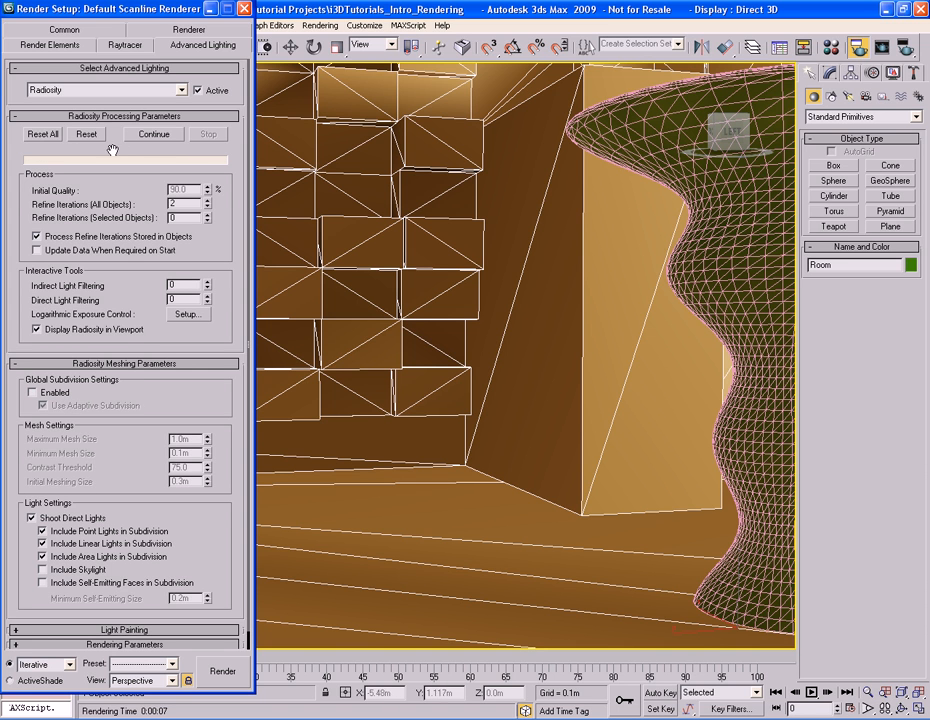
left_click(57, 394)
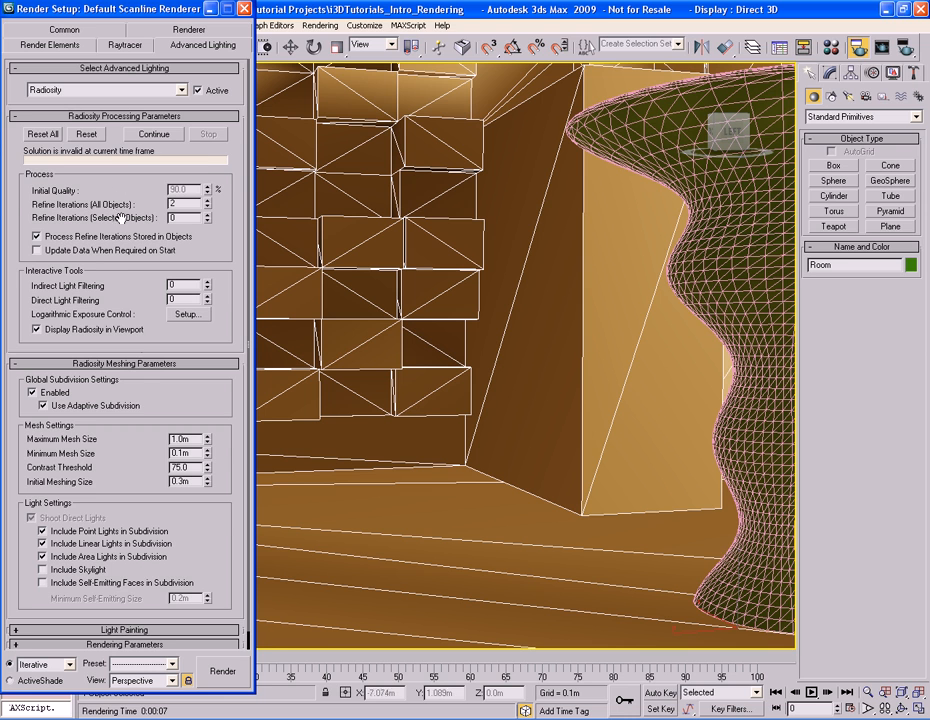
- Reset the radiosity solution and its geometry, then recalculate it with Initial Quality at 85%
left_click(43, 134)
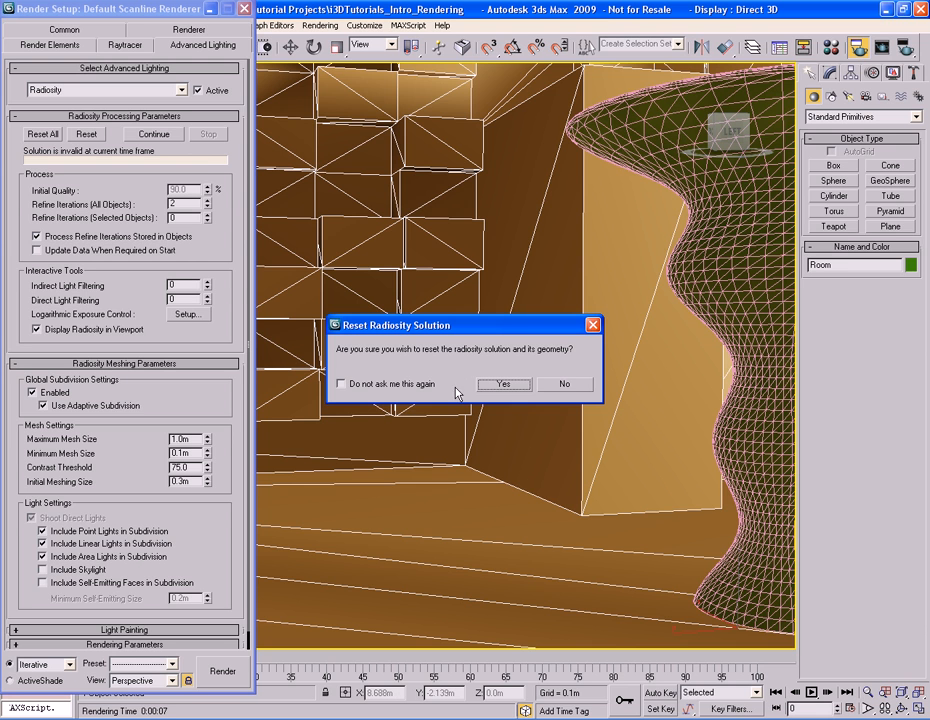
left_click(502, 384)
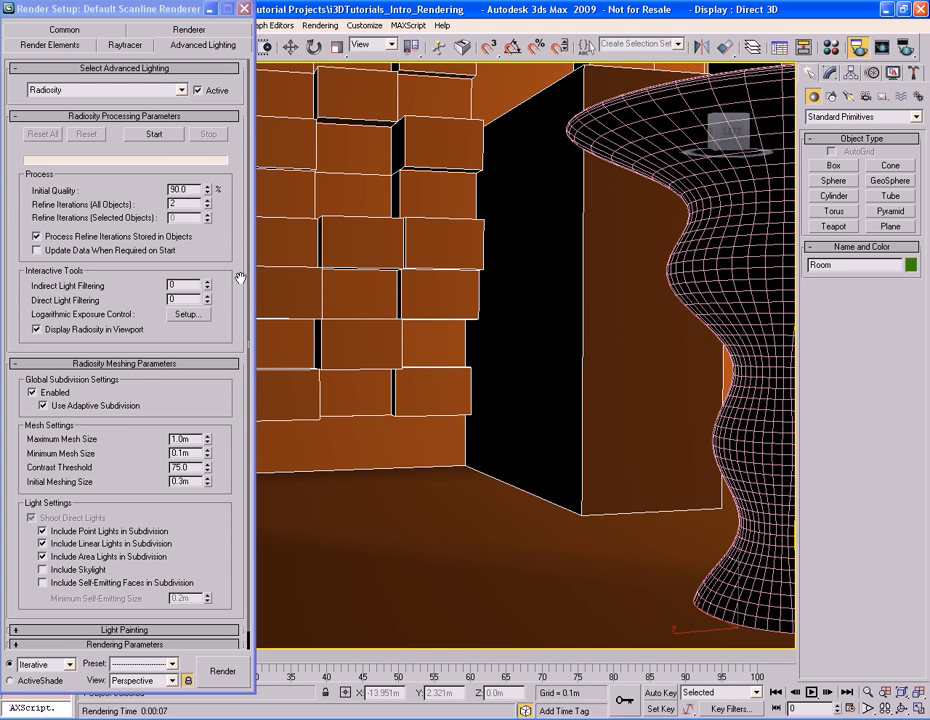
double_click(194, 189)
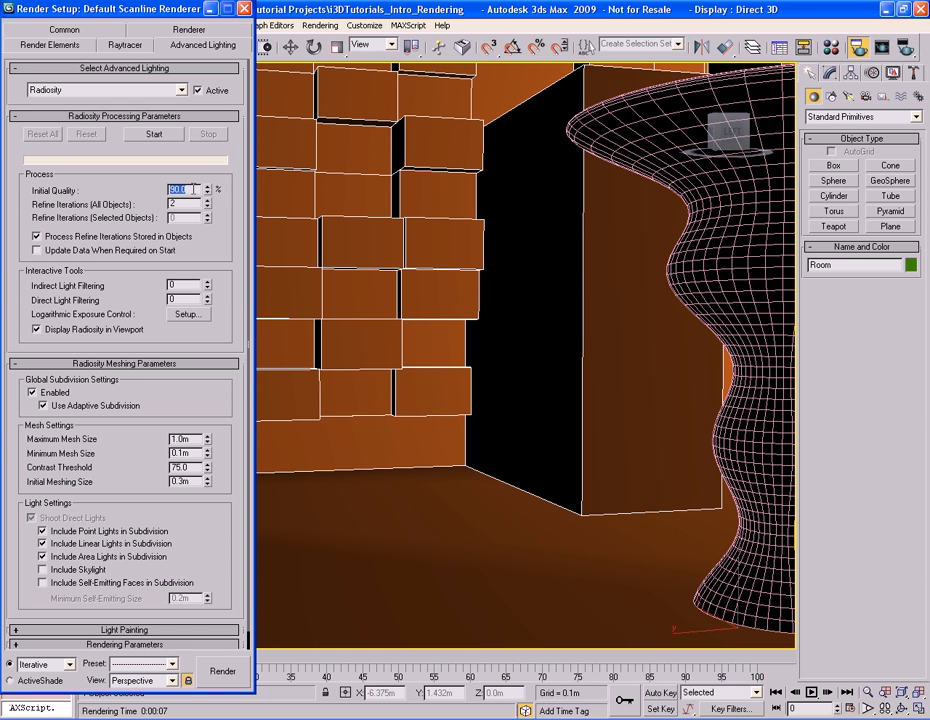
type("85")
key("Return")
left_click(147, 135)
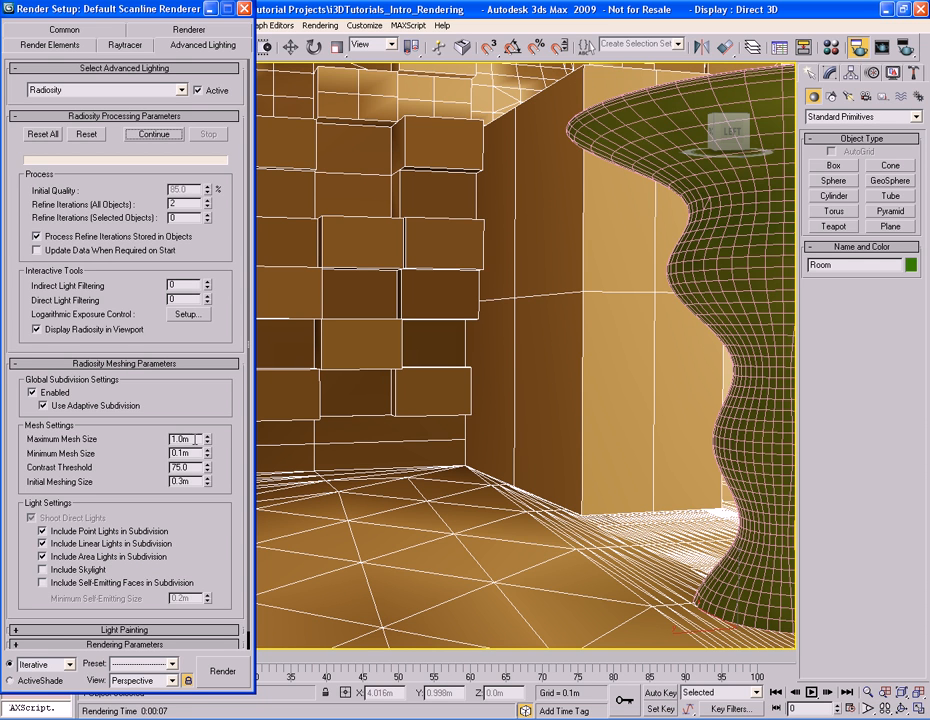
- Examine the maximum and minimum mesh size, contrast threshold and initial meshing size against the subdivided room mesh
left_click(197, 439)
double_click(185, 439)
key("Tab")
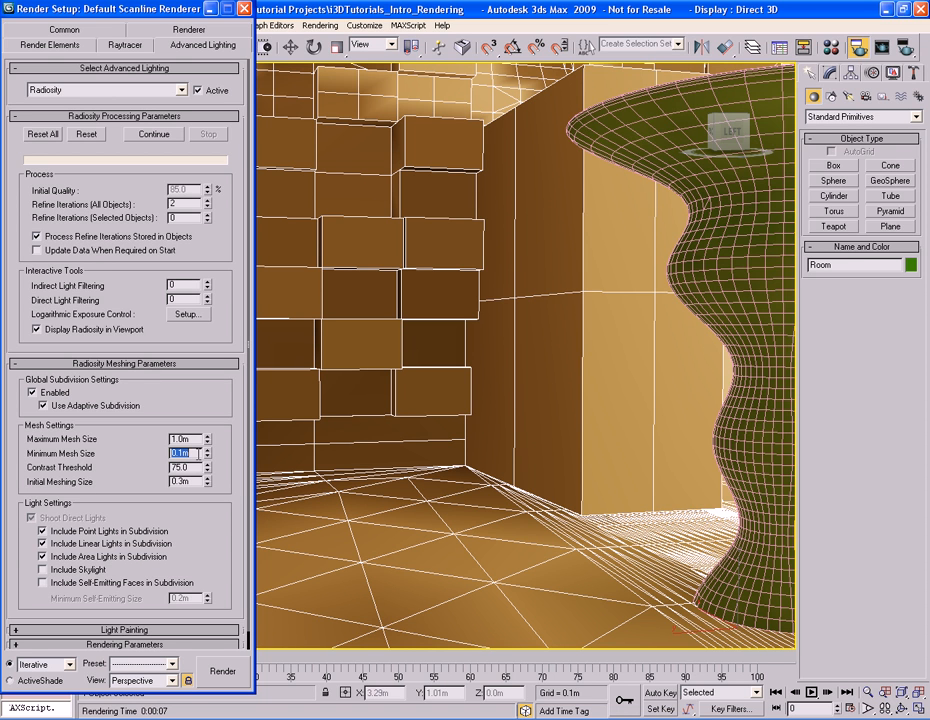
left_click(197, 467)
left_click(426, 553)
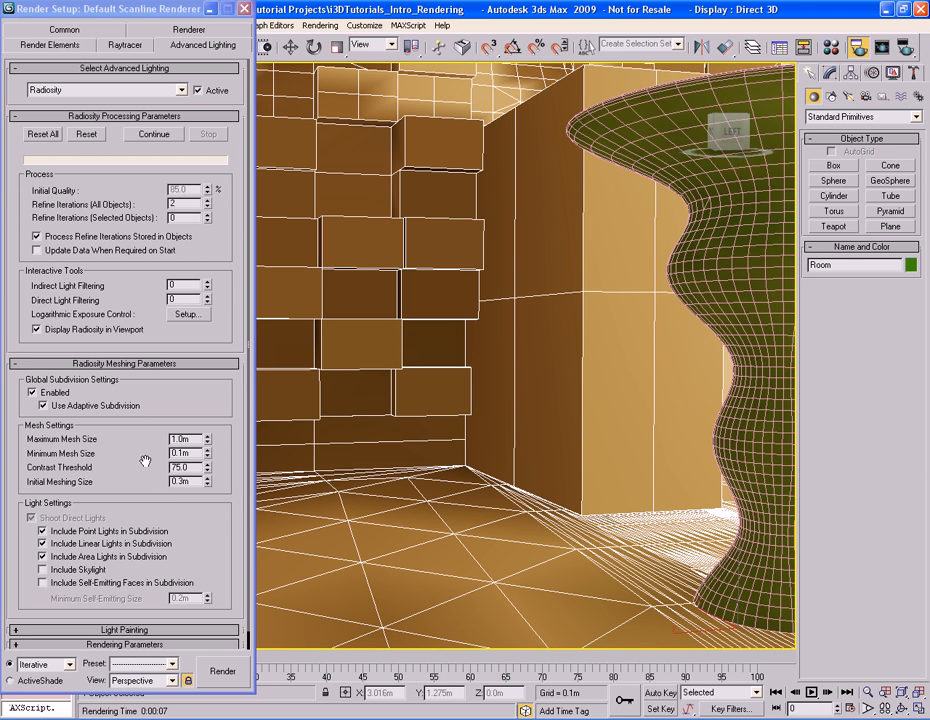
double_click(196, 482)
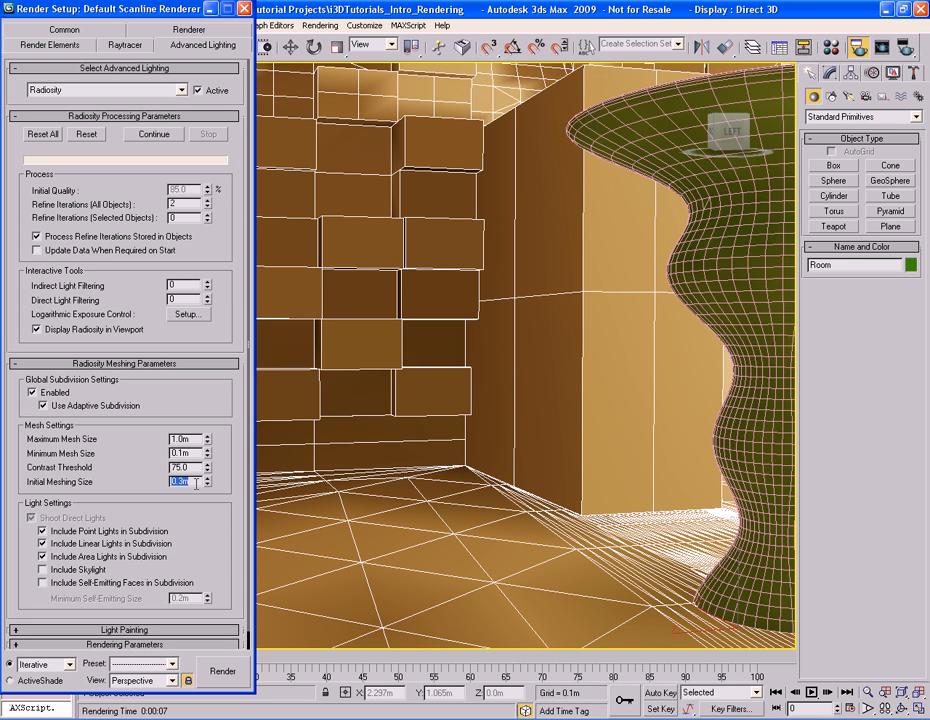
double_click(197, 438)
- Turn off adaptive subdivision and set the Maximum Mesh Size to 0.1 m
left_click(52, 408)
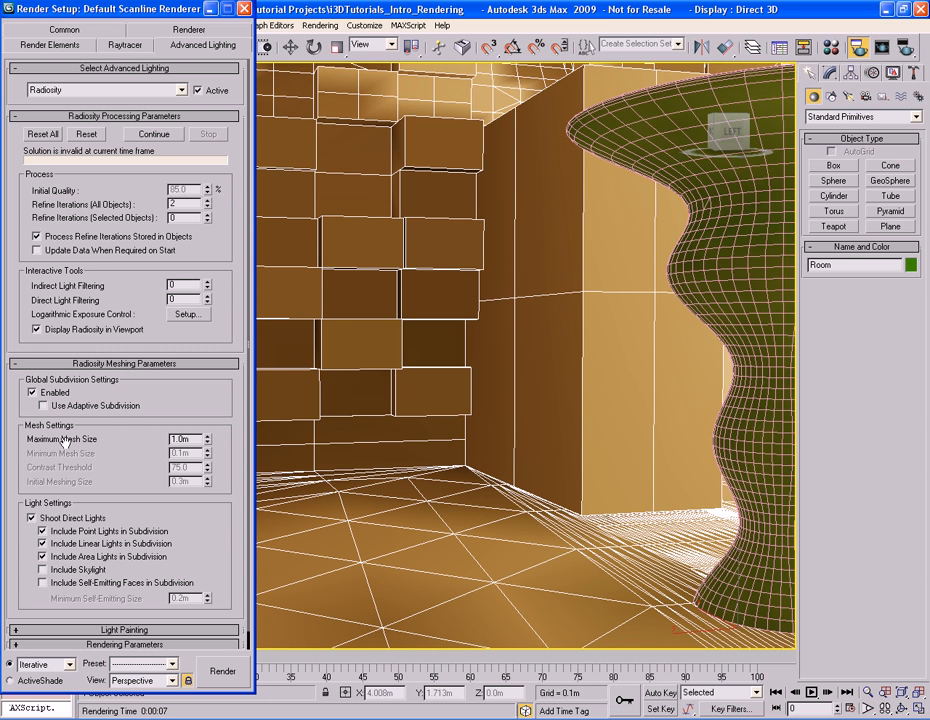
double_click(199, 441)
type("0.1")
key("Return")
- Reset the radiosity solution and its geometry, then recalculate it with the uniform mesh subdivision
left_click(43, 133)
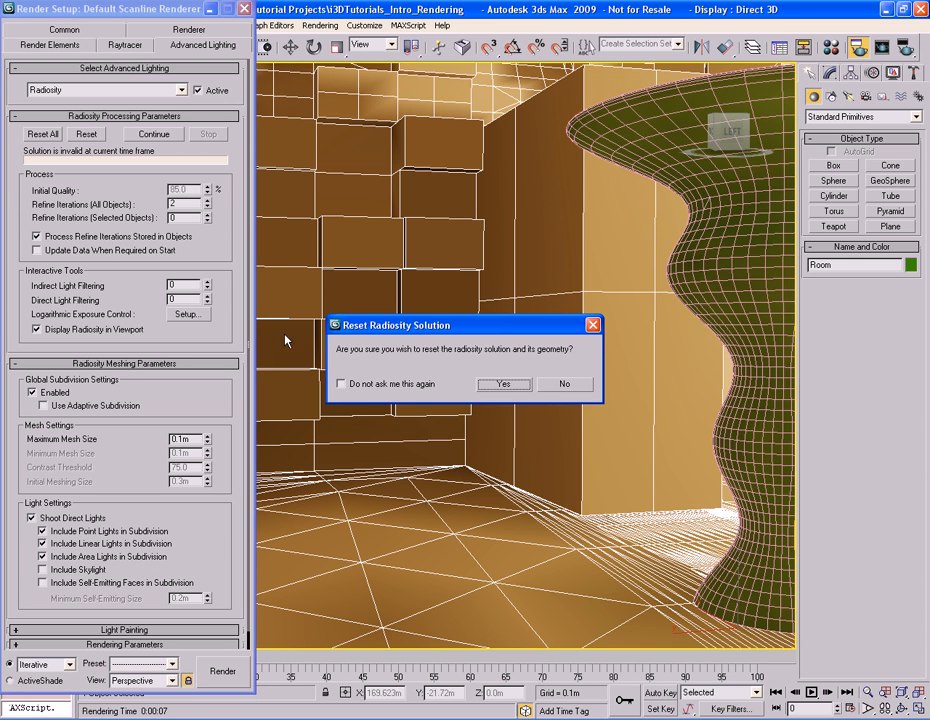
left_click(504, 384)
left_click(150, 134)
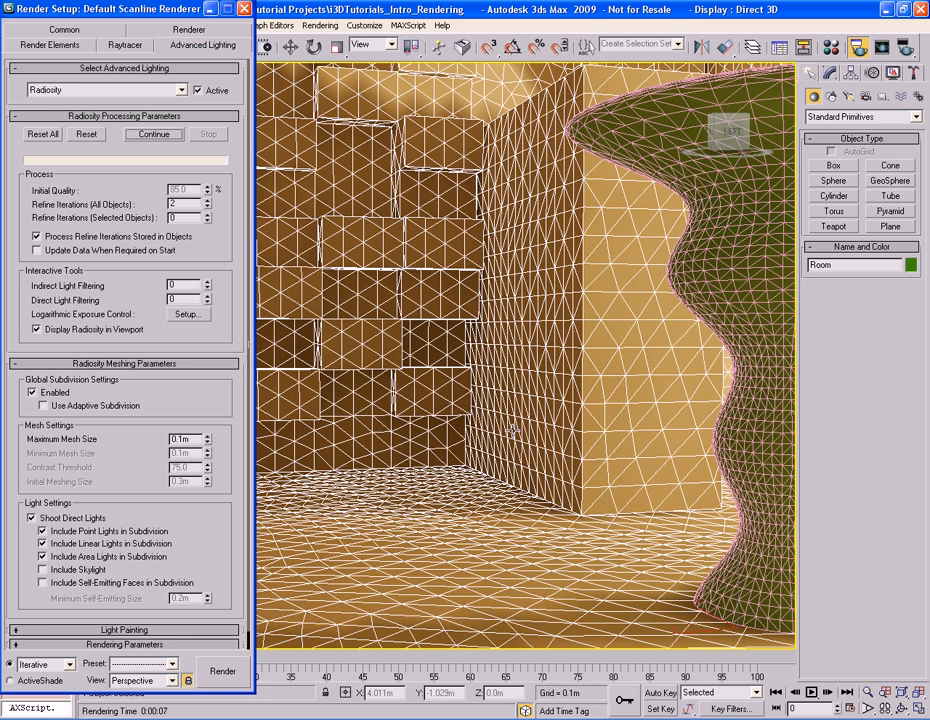
- Render the perspective view with the finely meshed radiosity solution, close the image after checking it, and render it again
key("shift+q")
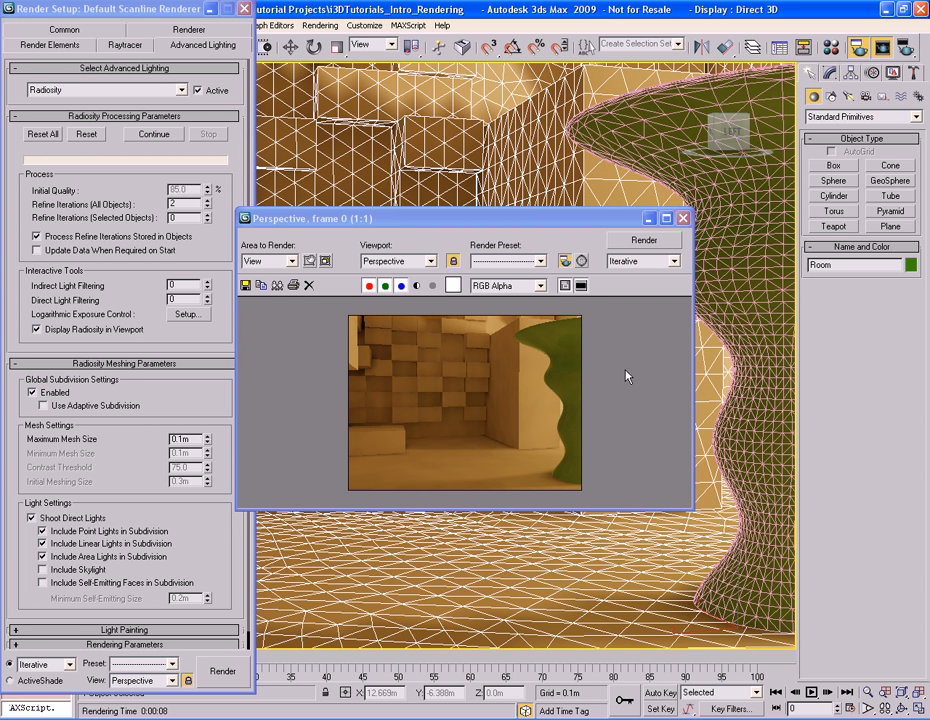
left_click_drag(490, 224, 524, 205)
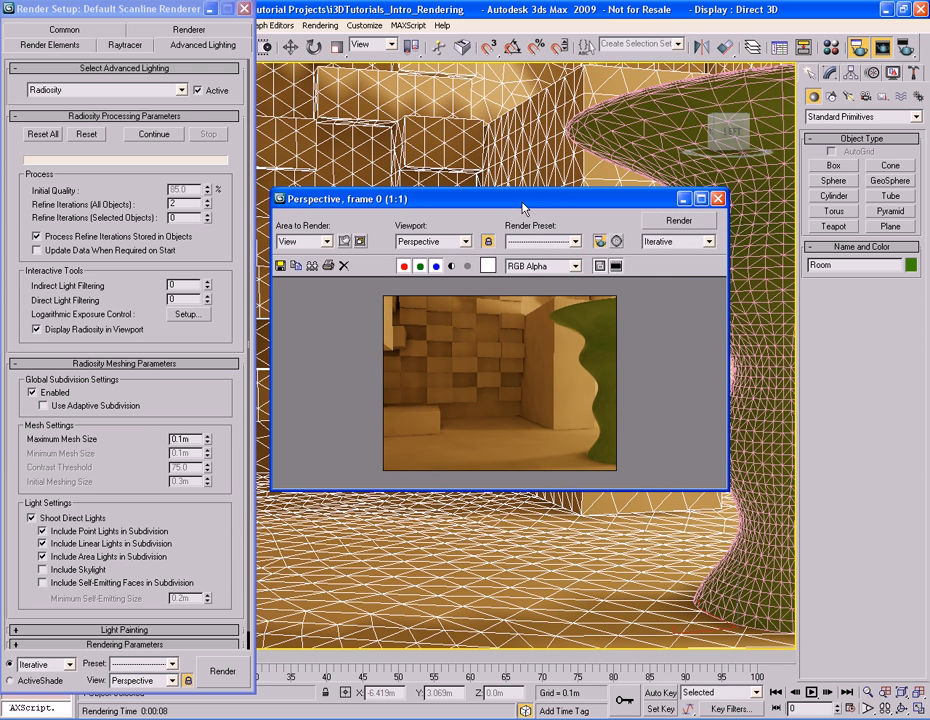
left_click(719, 200)
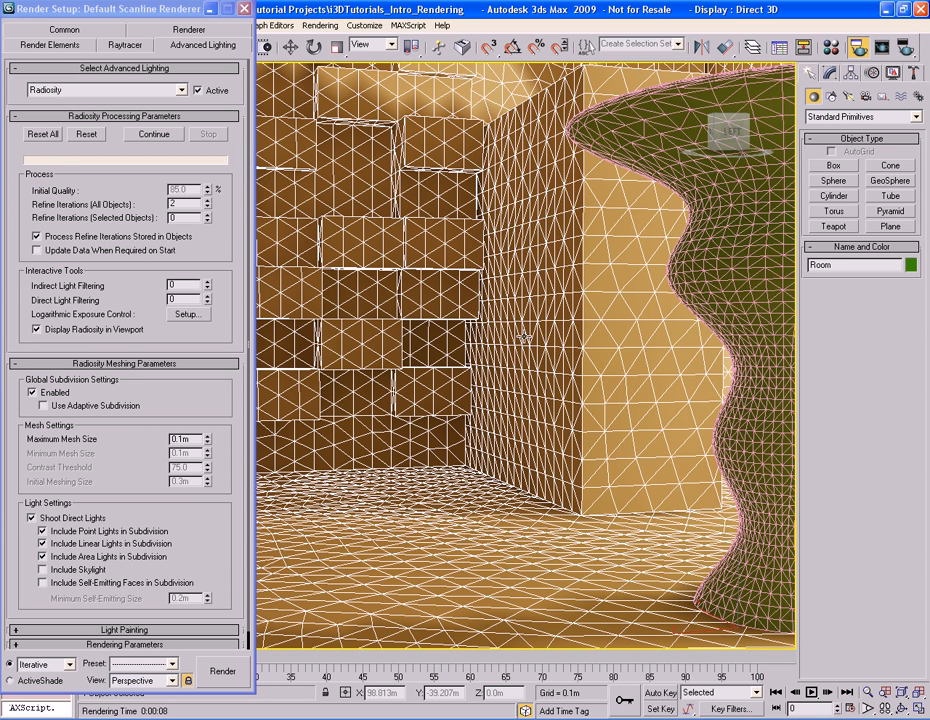
key("shift+q")
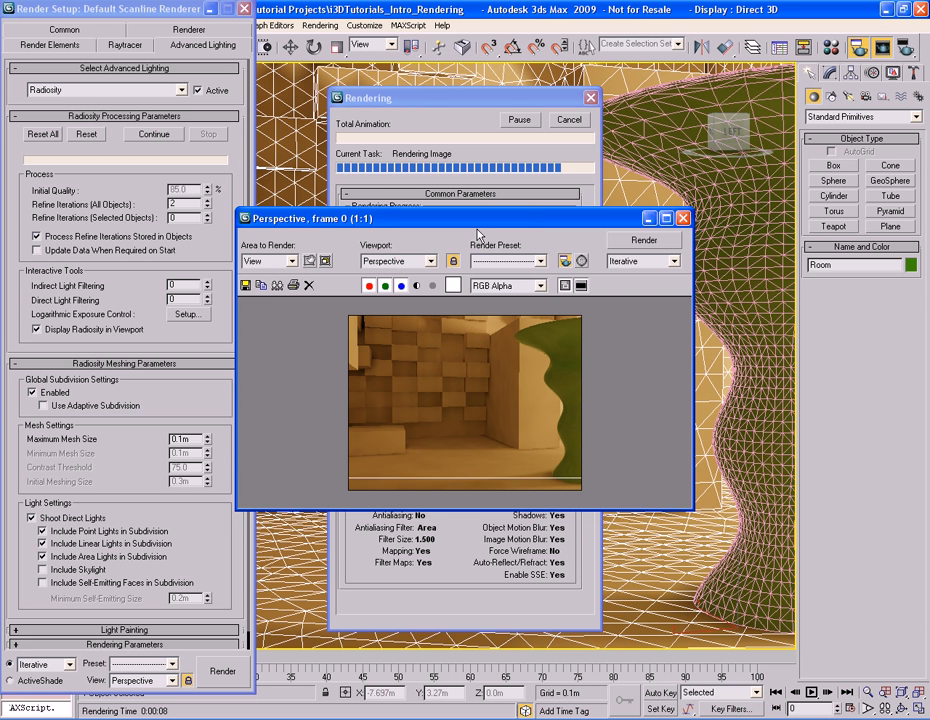
- Set Indirect Light Filtering to 4 and render the perspective view again
left_click_drag(470, 222, 500, 83)
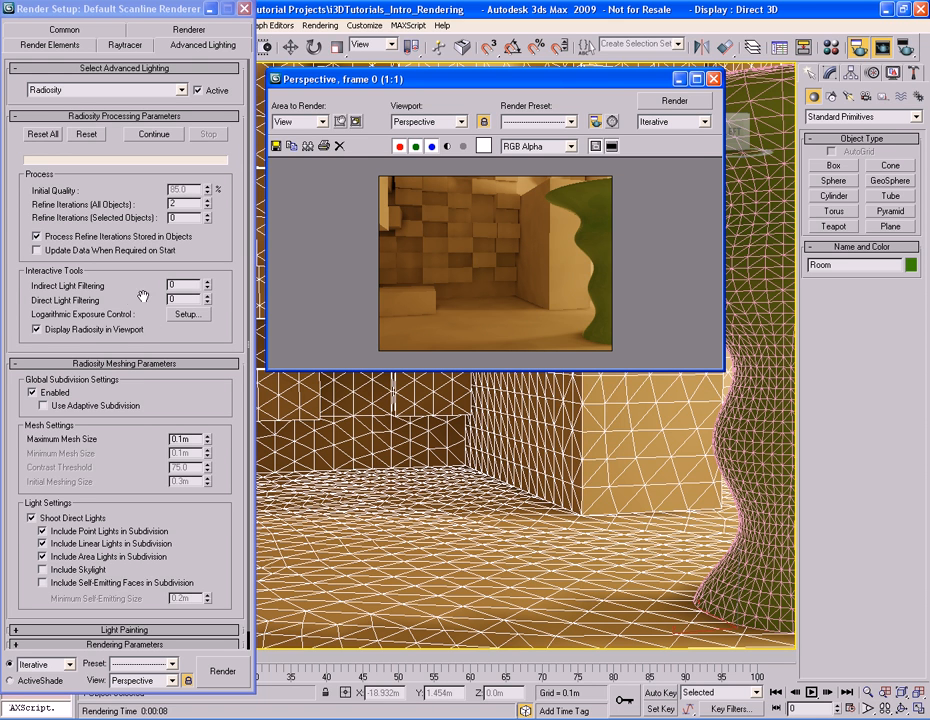
left_click(192, 284)
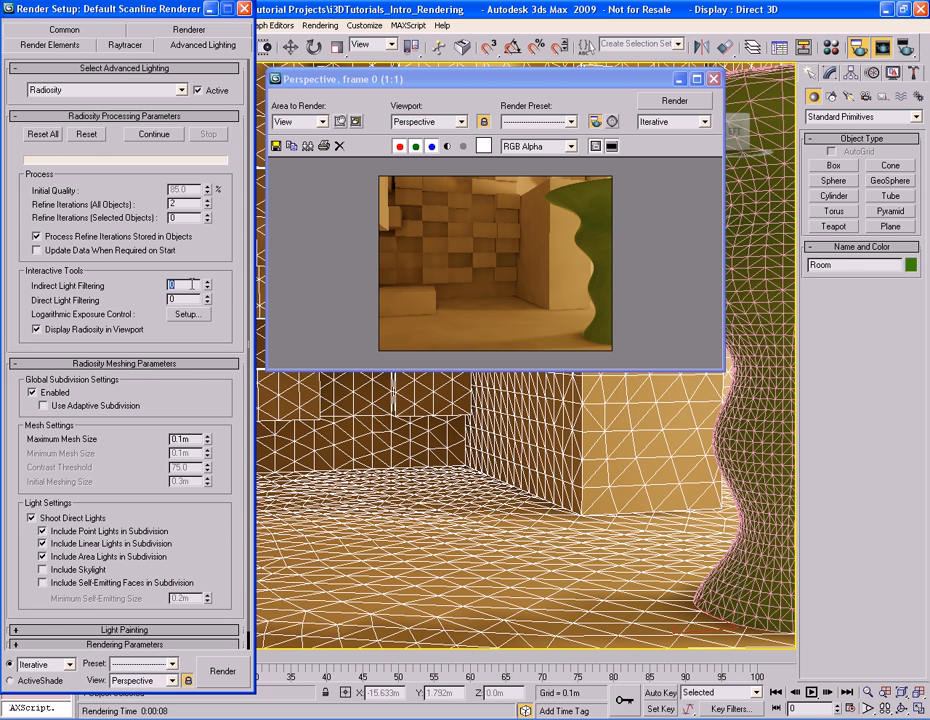
type("4")
key("Return")
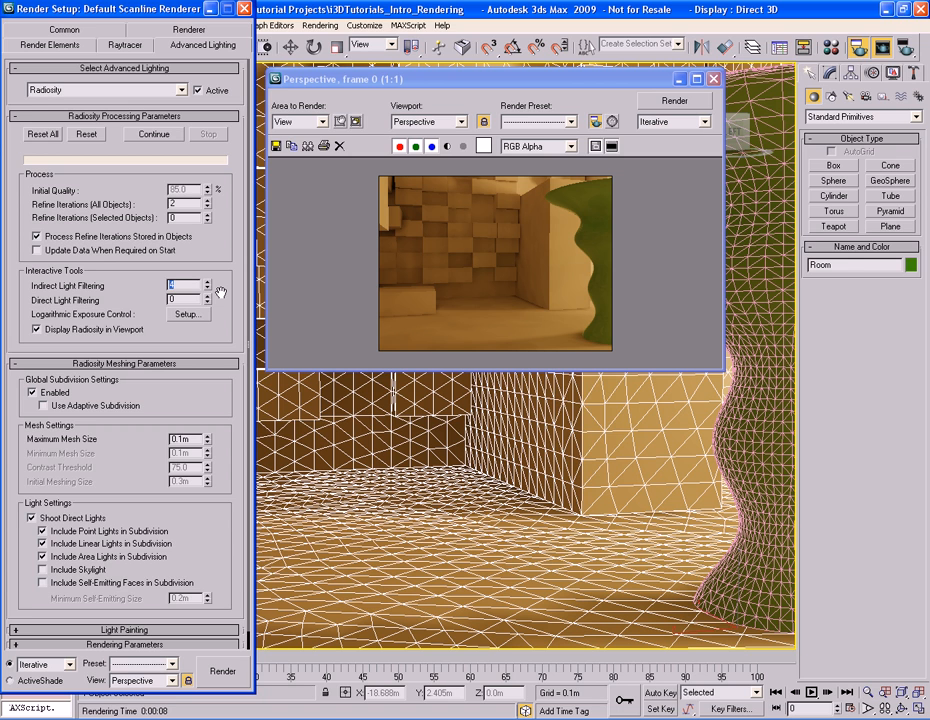
left_click(221, 292)
left_click(675, 103)
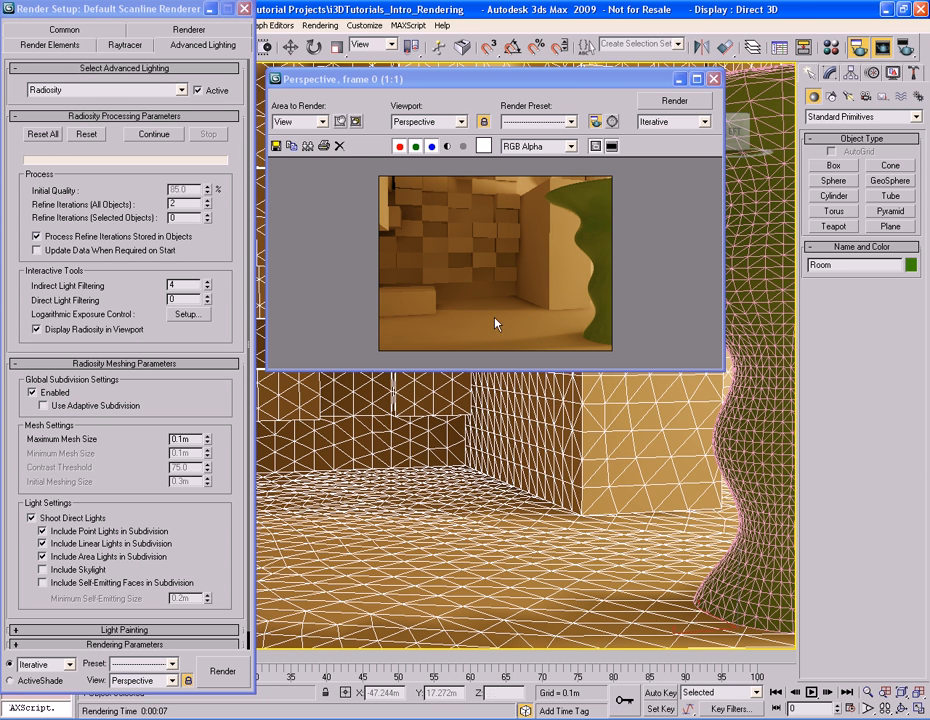
- Render the perspective view with Direct Light Filtering at 4 for comparison, and return the filter to 0
double_click(183, 299)
type("4")
key("Return")
left_click(660, 104)
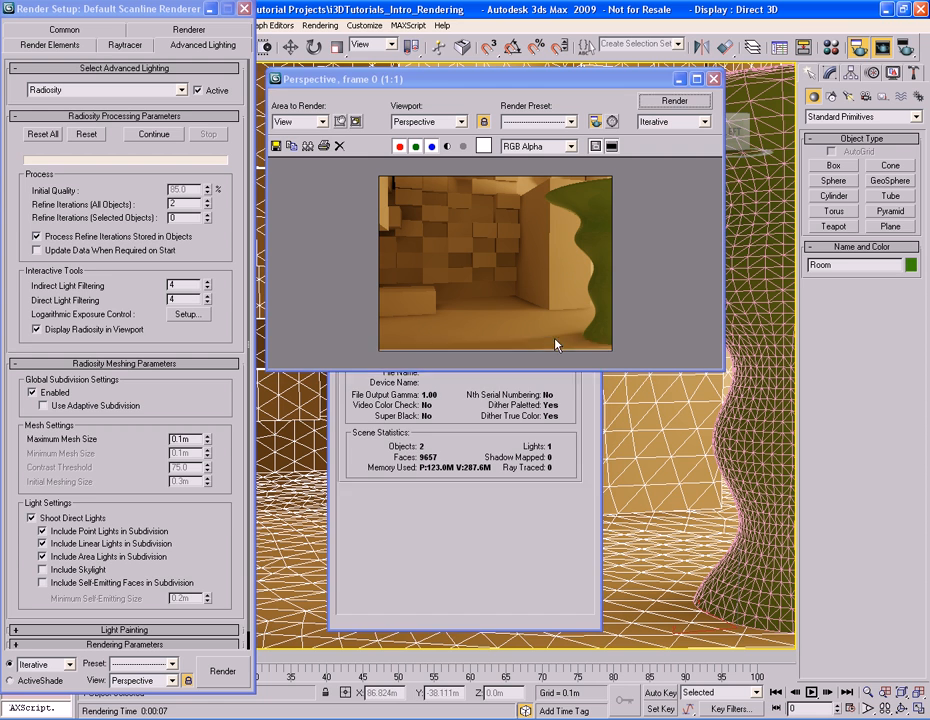
double_click(190, 300)
type("0")
key("Return")
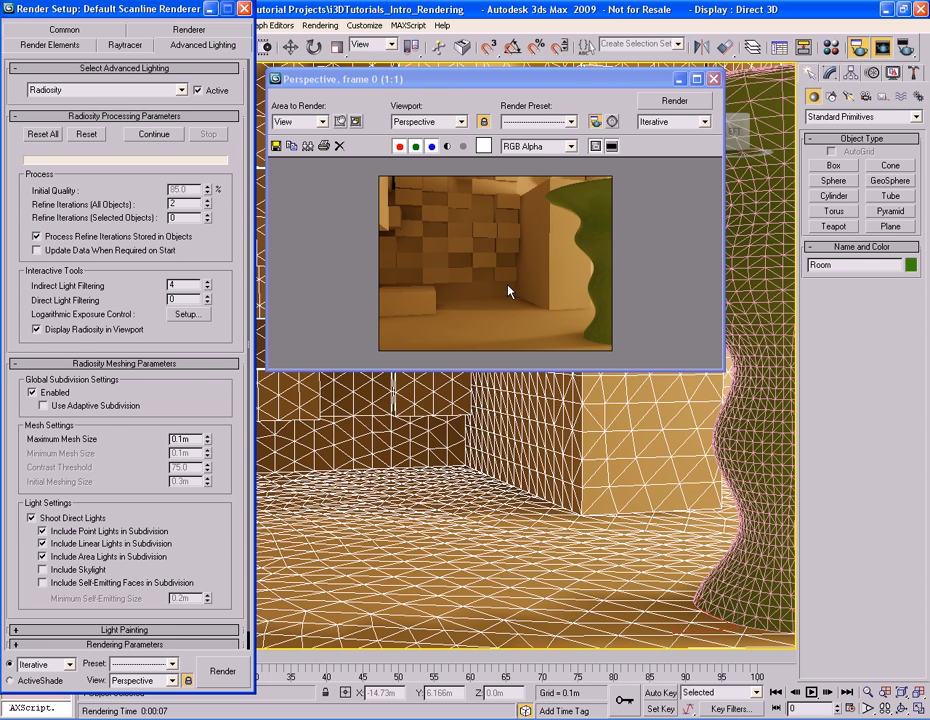
- Switch Shoot Direct Lights off and on, and adaptive subdivision on and off, to check how the dependent mesh and light settings react
left_click_drag(167, 391, 168, 373)
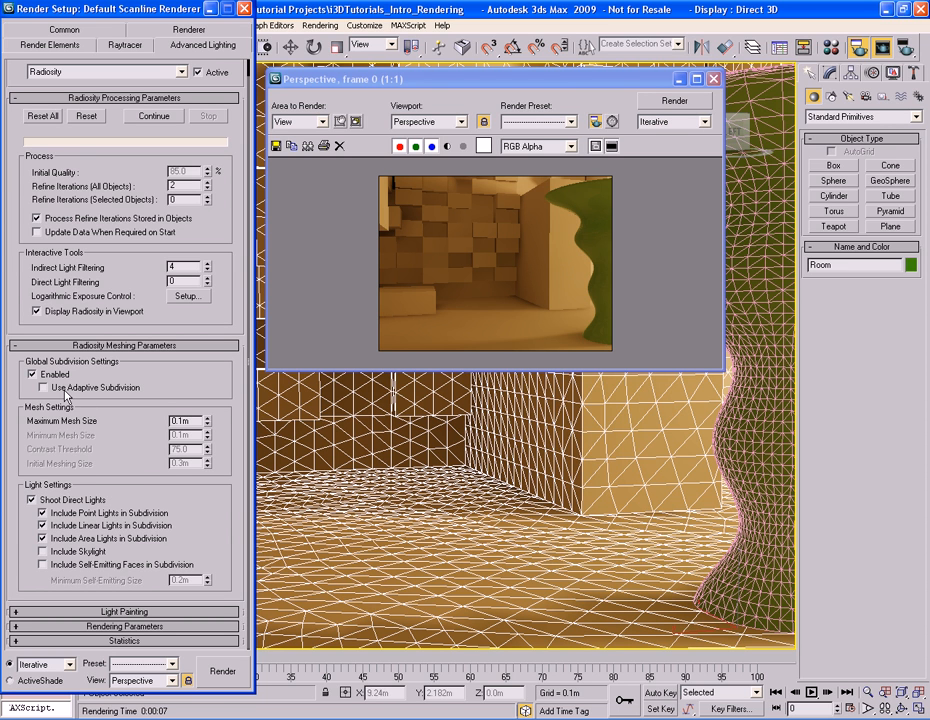
left_click(49, 504)
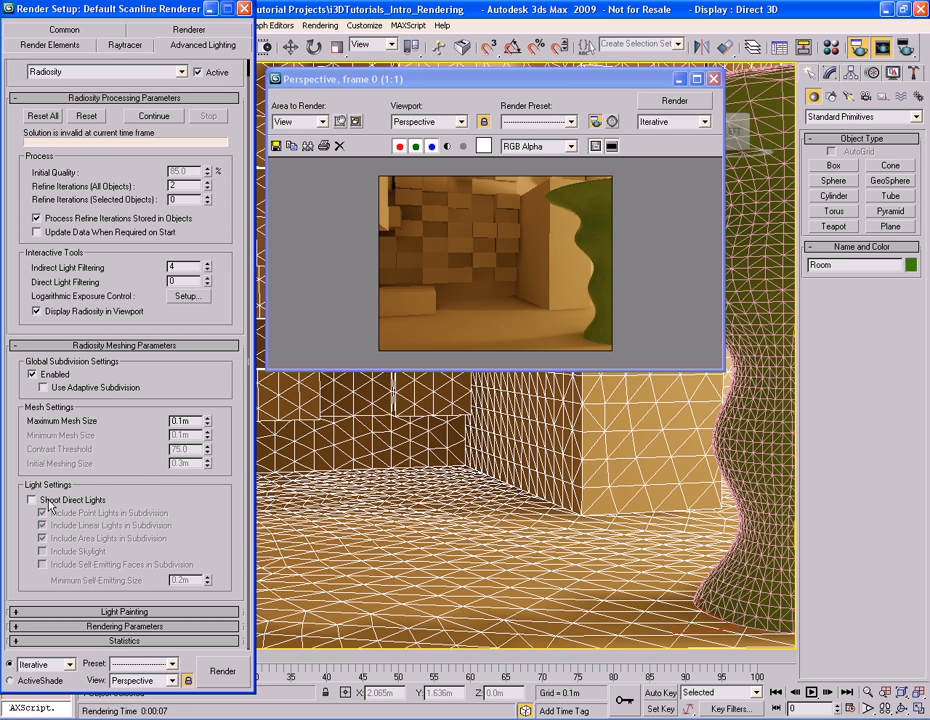
left_click(49, 504)
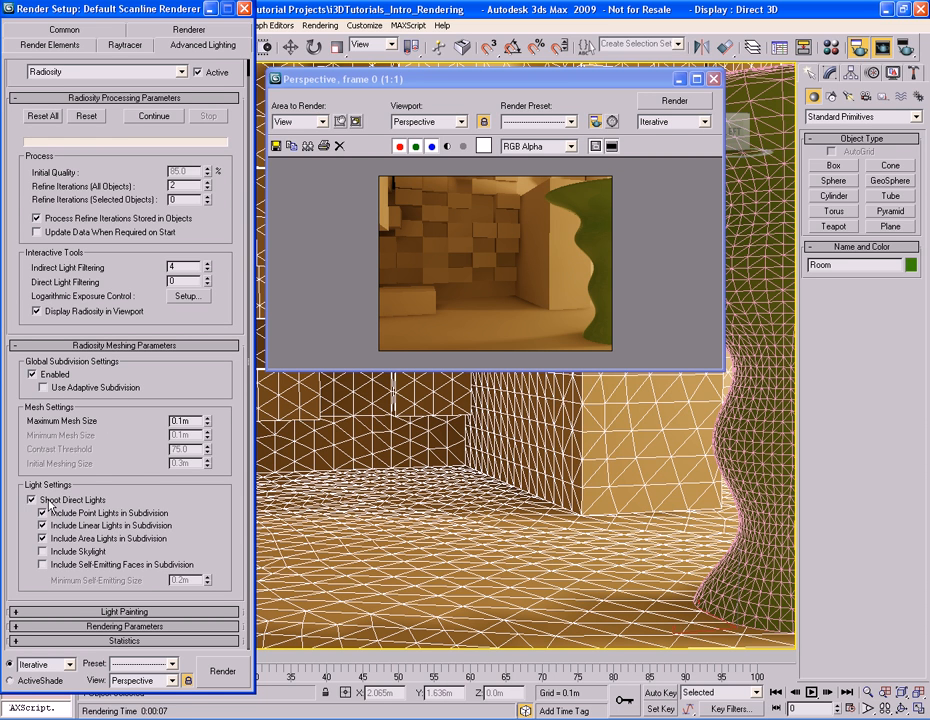
left_click(48, 387)
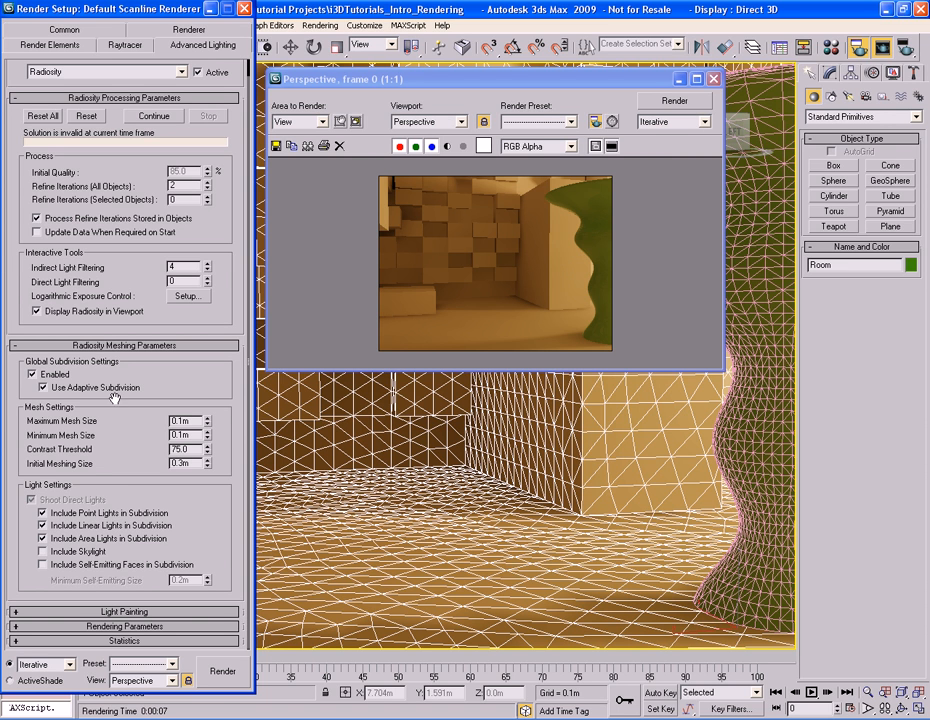
left_click(57, 391)
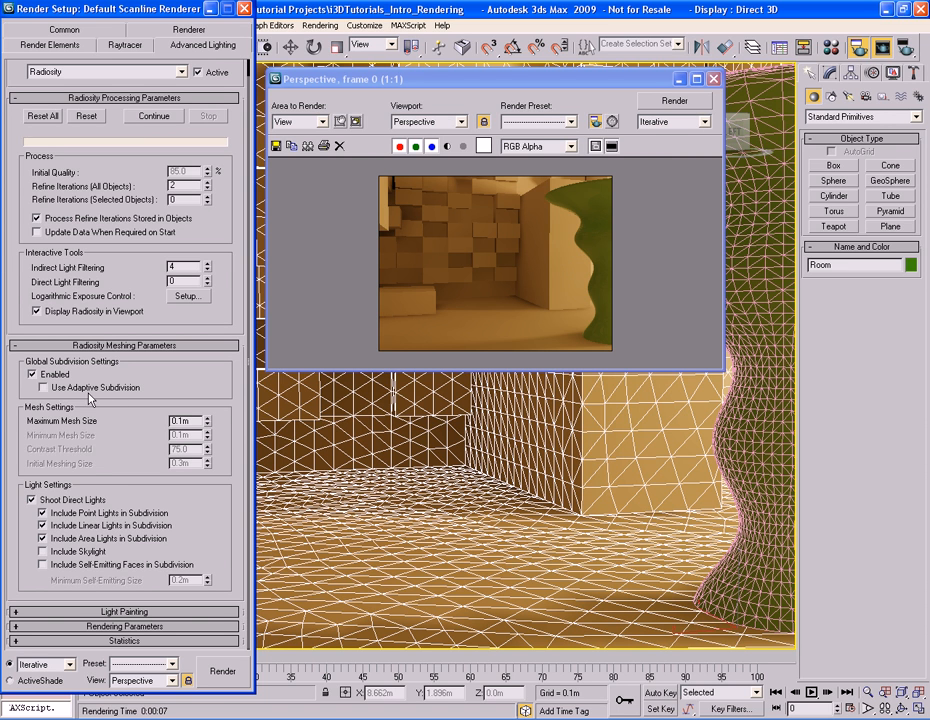
scroll(133, 438, "up", 1)
scroll(133, 438, "down", 1)
- Turn off Shoot Direct Lights, reset the radiosity solution and its geometry, and recalculate it
left_click(77, 506)
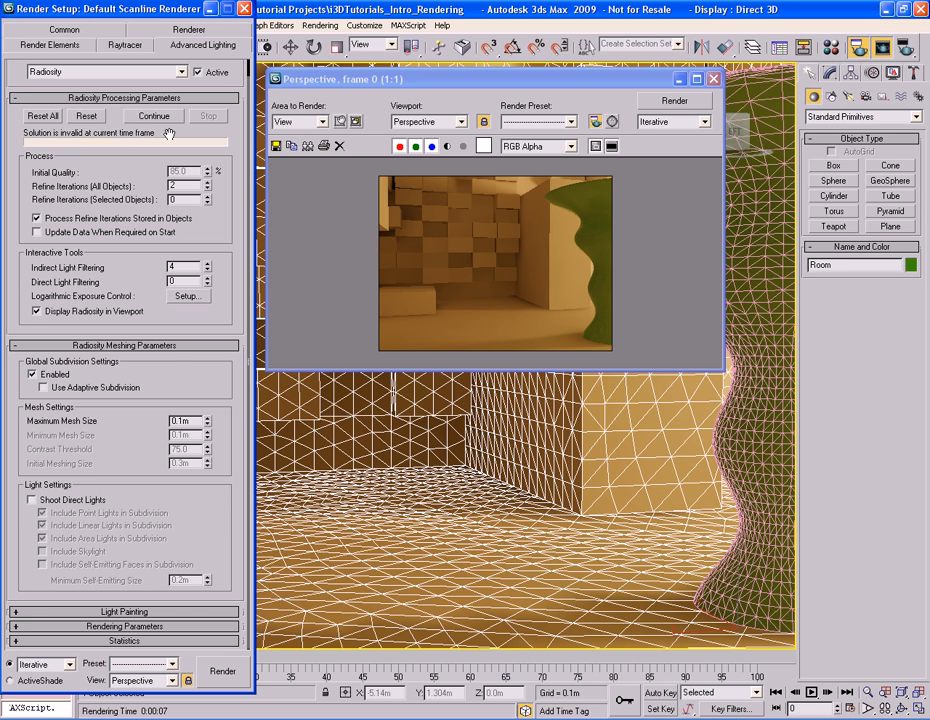
left_click(45, 117)
left_click(503, 383)
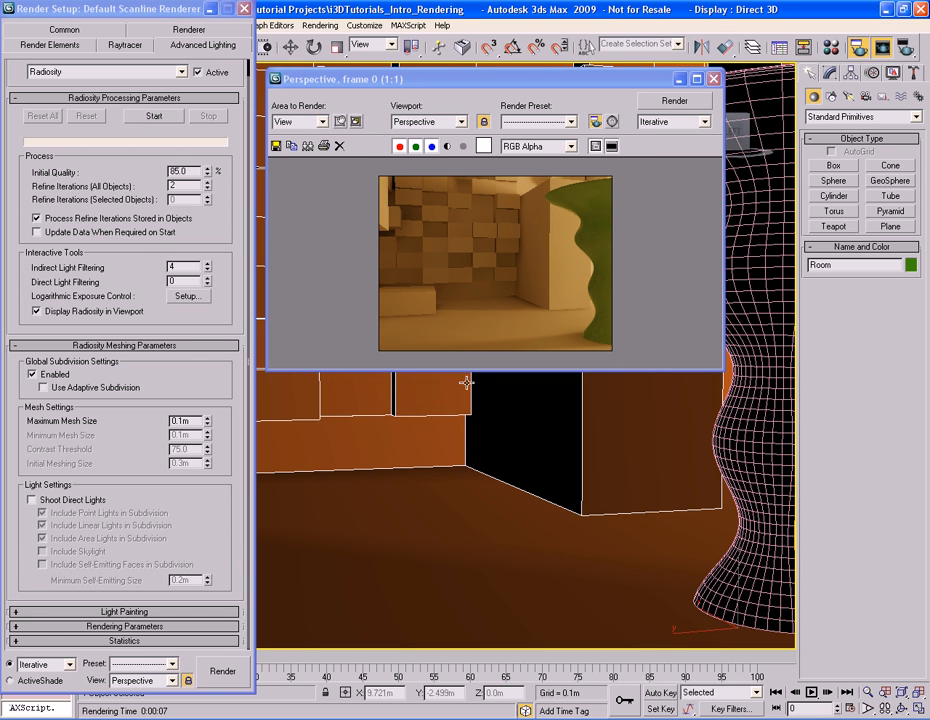
left_click(156, 120)
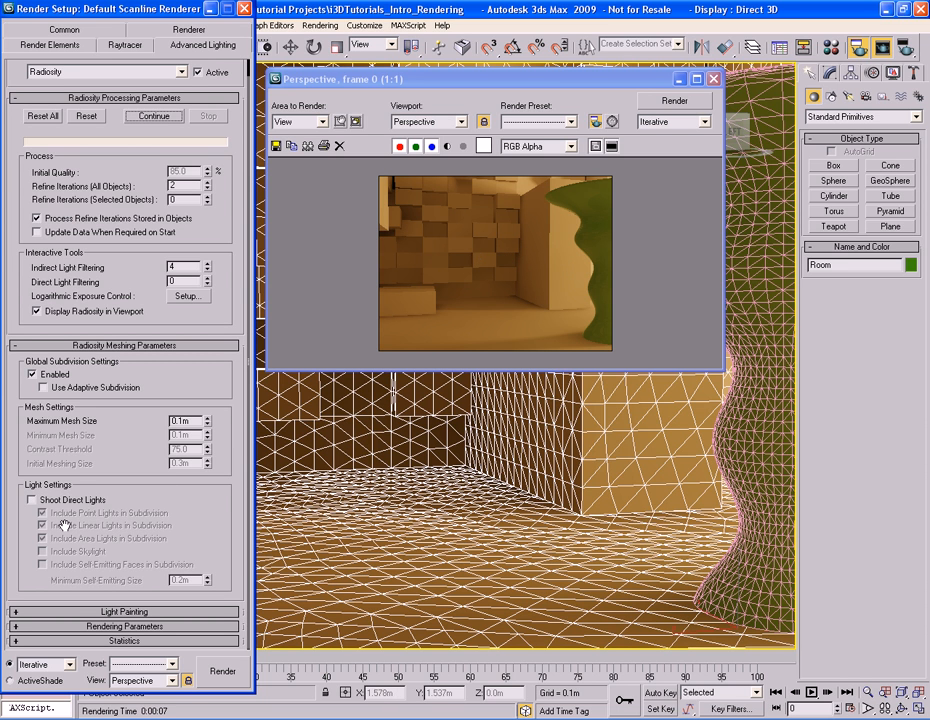
- Render the perspective view using the radiosity solution calculated without shooting direct lights
left_click(659, 224)
left_click(735, 264)
key("F9")
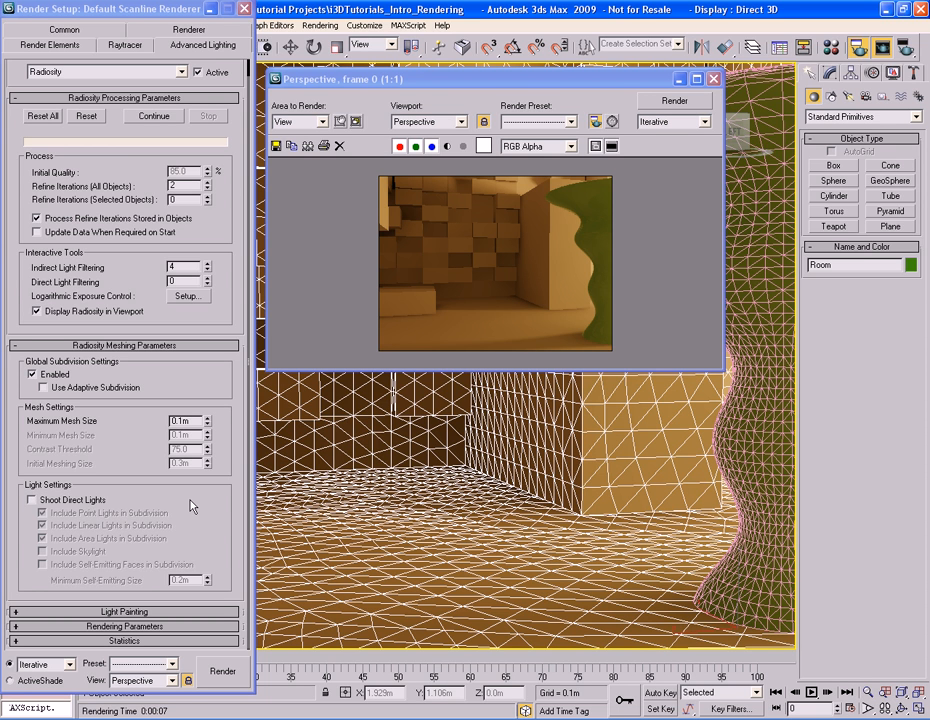
- Turn Shoot Direct Lights back on, and try the option to include self-emitting faces in subdivision, leaving it off
left_click(70, 503)
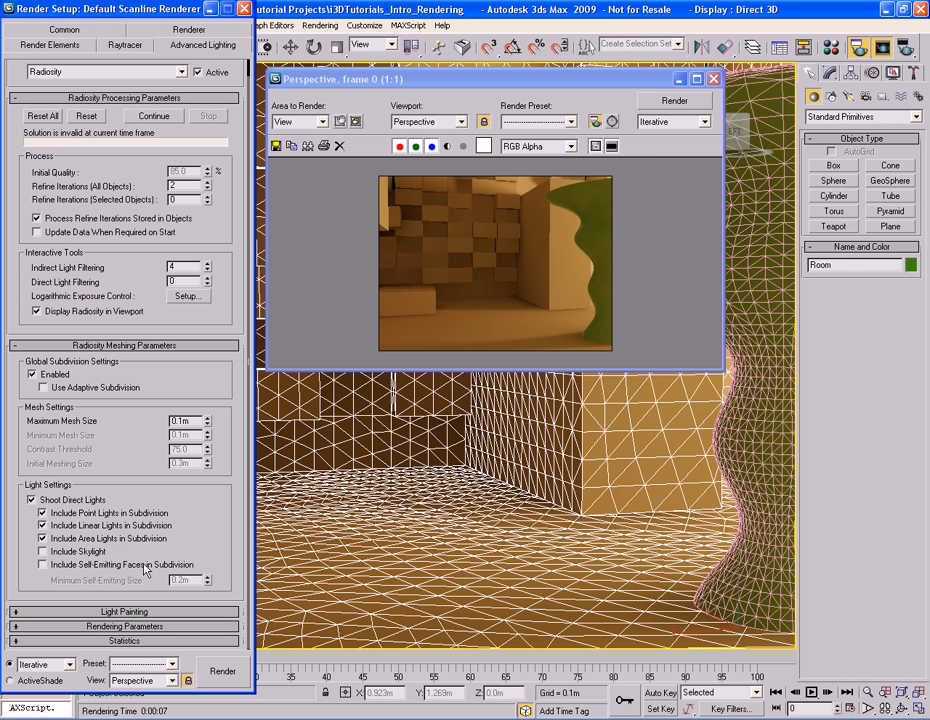
left_click(56, 566)
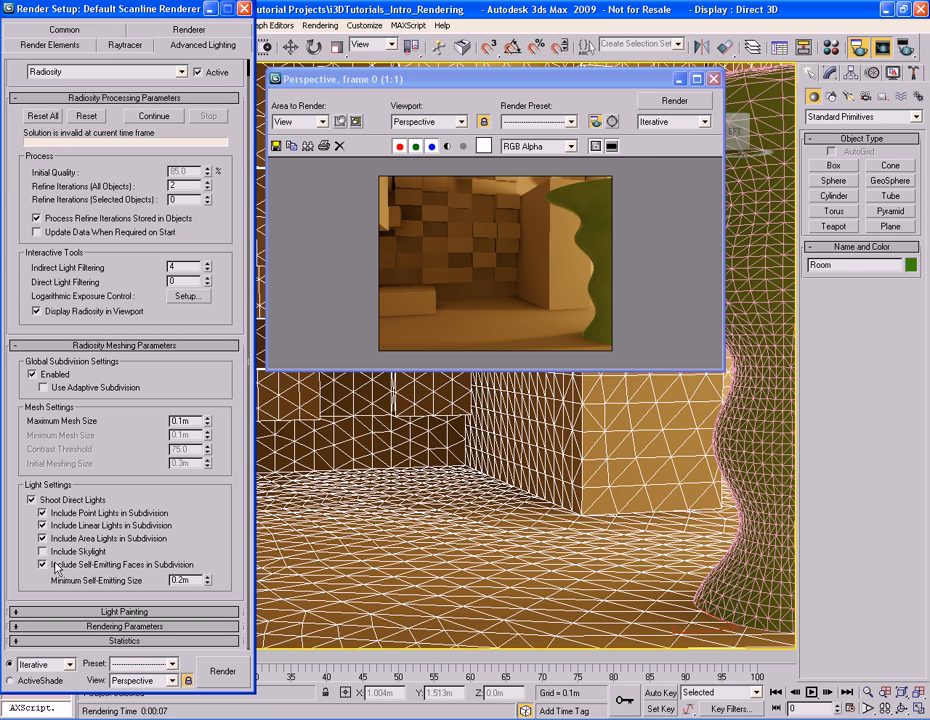
left_click(56, 566)
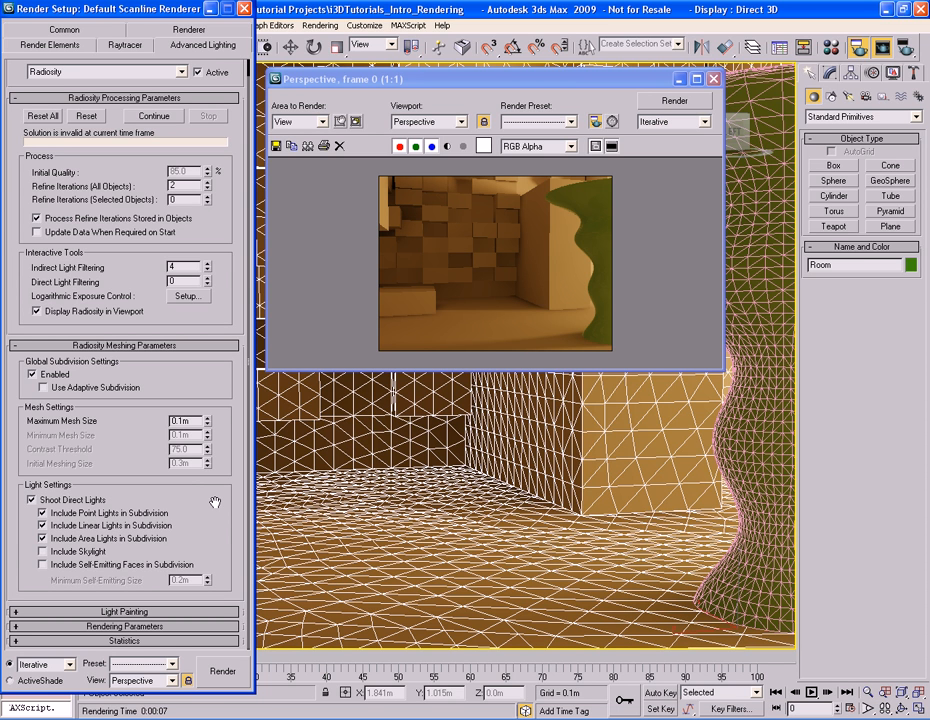
left_click(73, 565)
left_click(70, 564)
left_click_drag(137, 455, 133, 492)
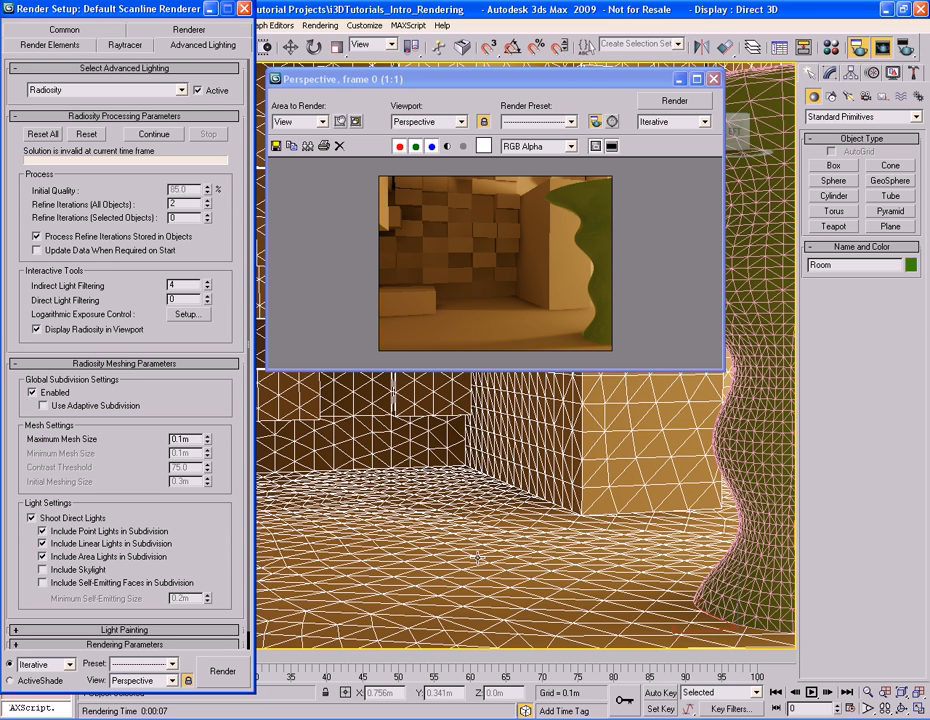
- Set the metric display unit scale to Centimeters and check the Maximum Mesh Size in that unit
left_click(365, 26)
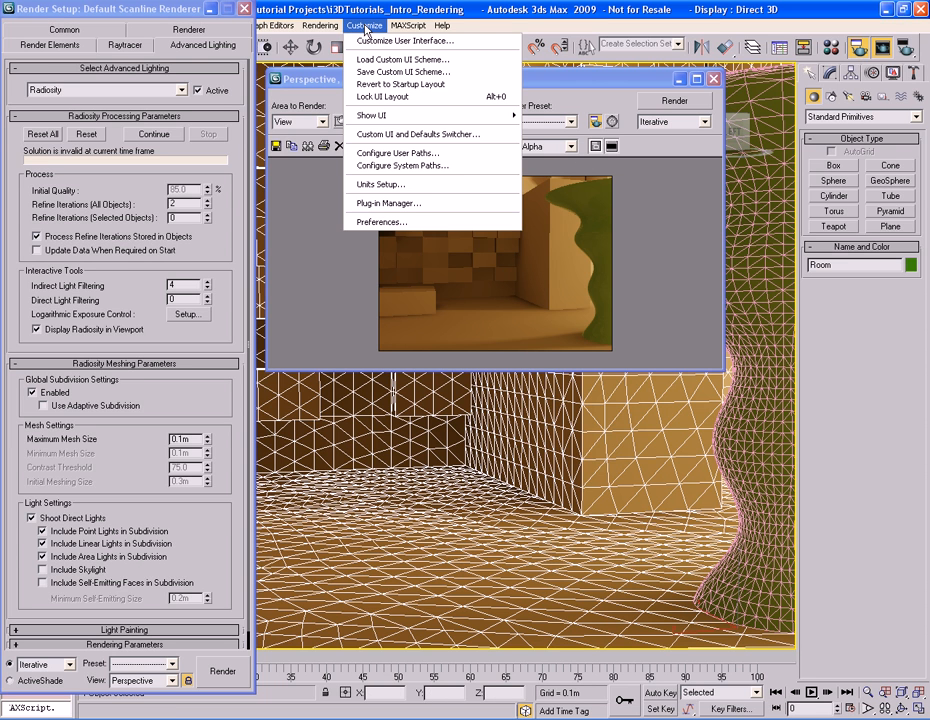
left_click(375, 184)
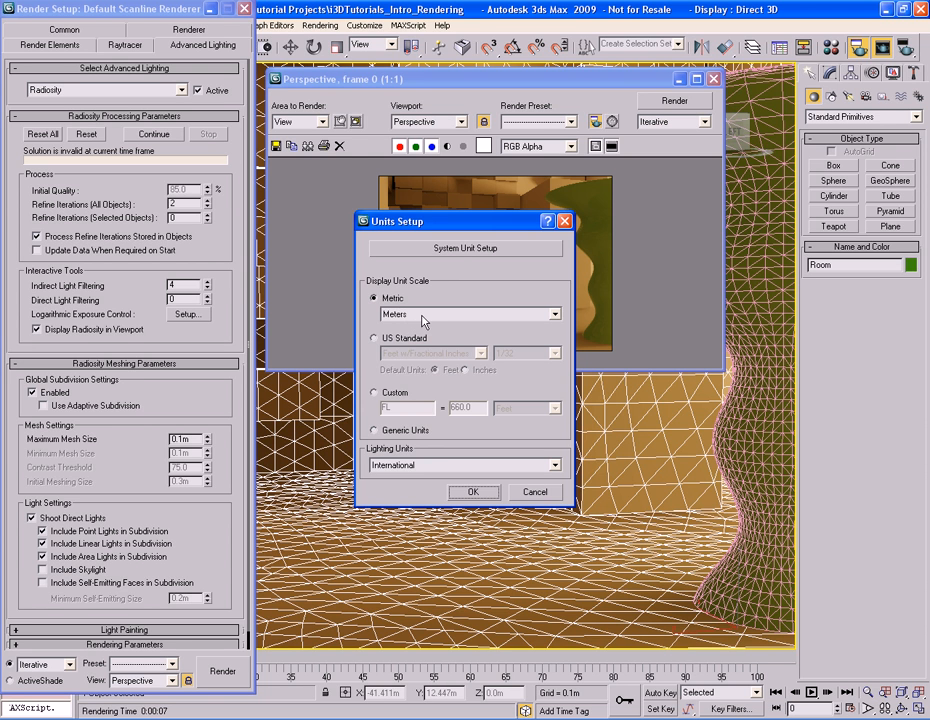
left_click(460, 318)
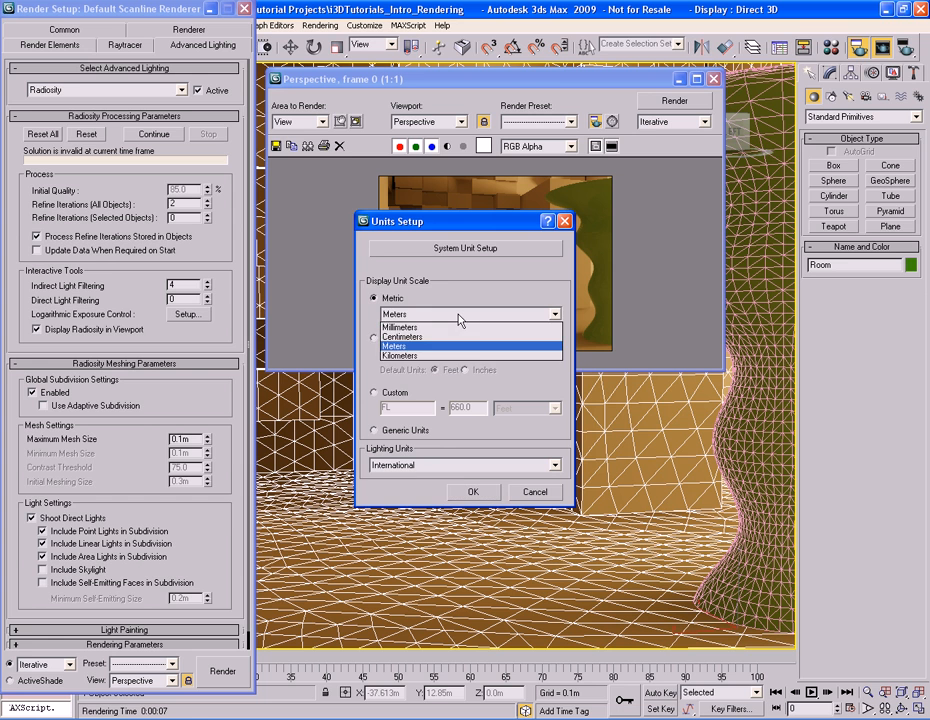
left_click(457, 337)
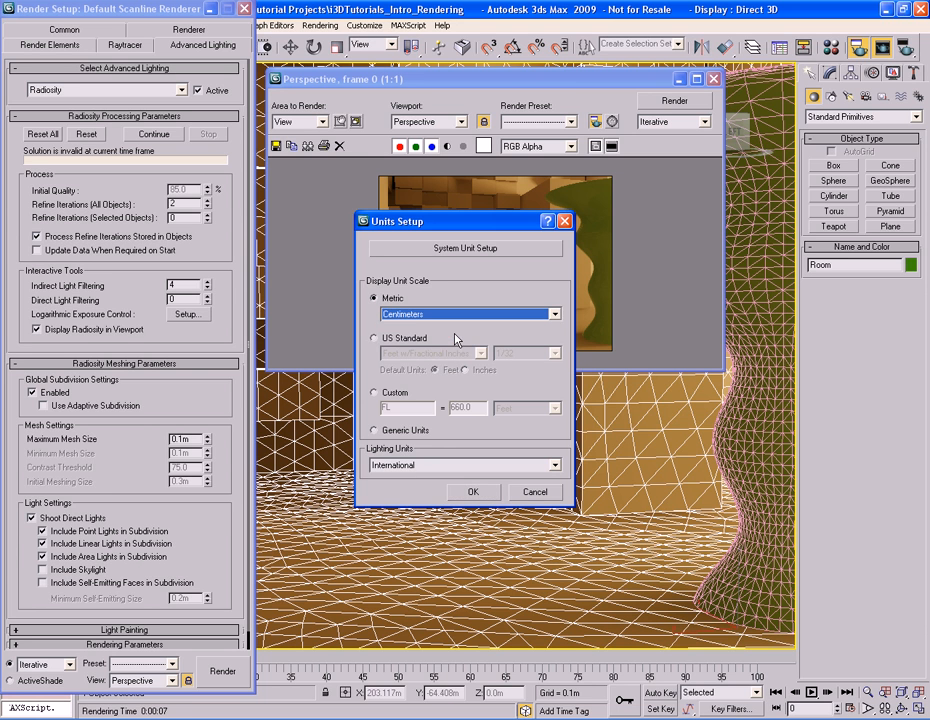
left_click(472, 491)
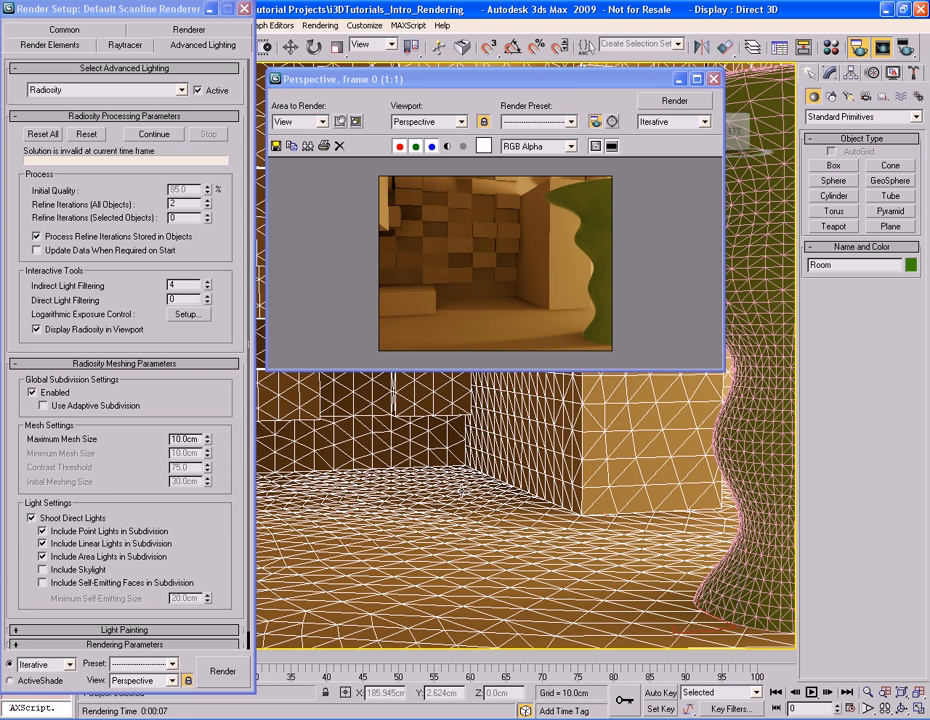
double_click(174, 439)
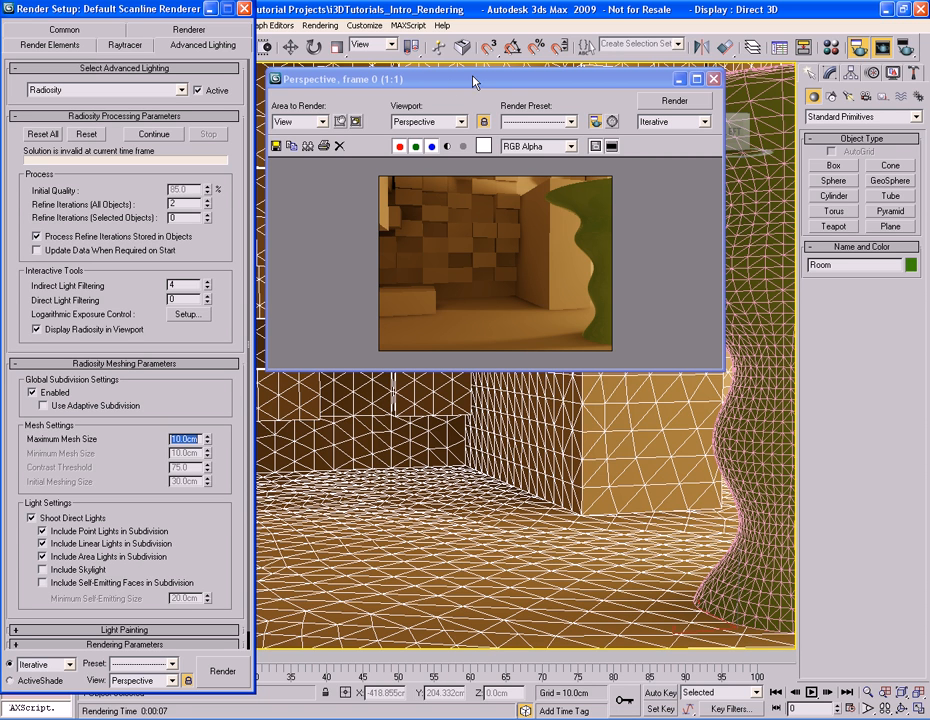
- Choose Meters as the metric display unit scale again in the units setup
left_click(364, 25)
left_click(391, 186)
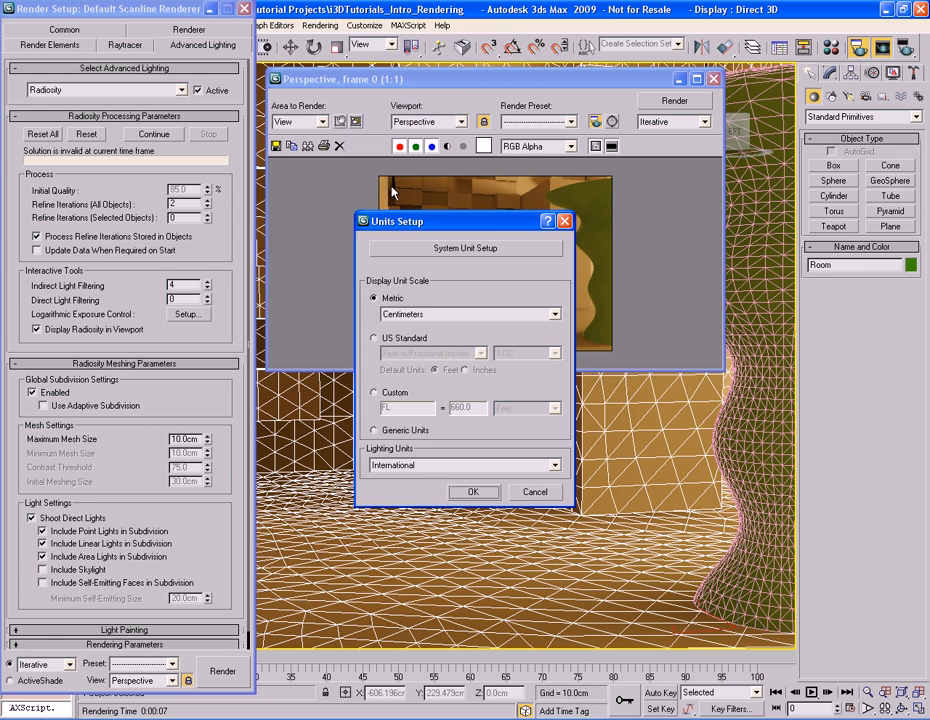
left_click(438, 316)
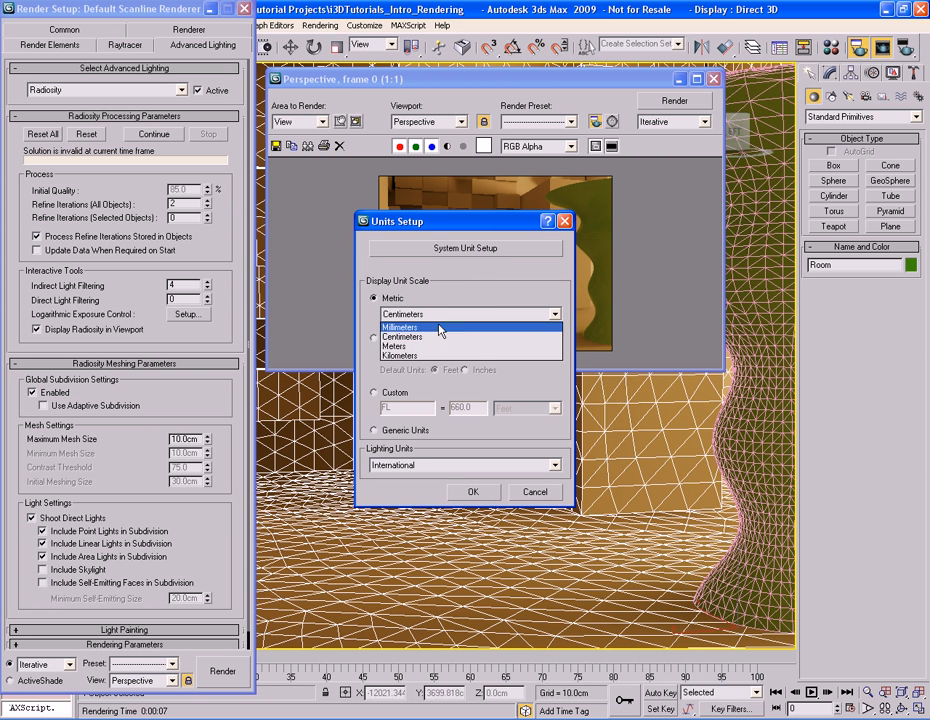
left_click(445, 344)
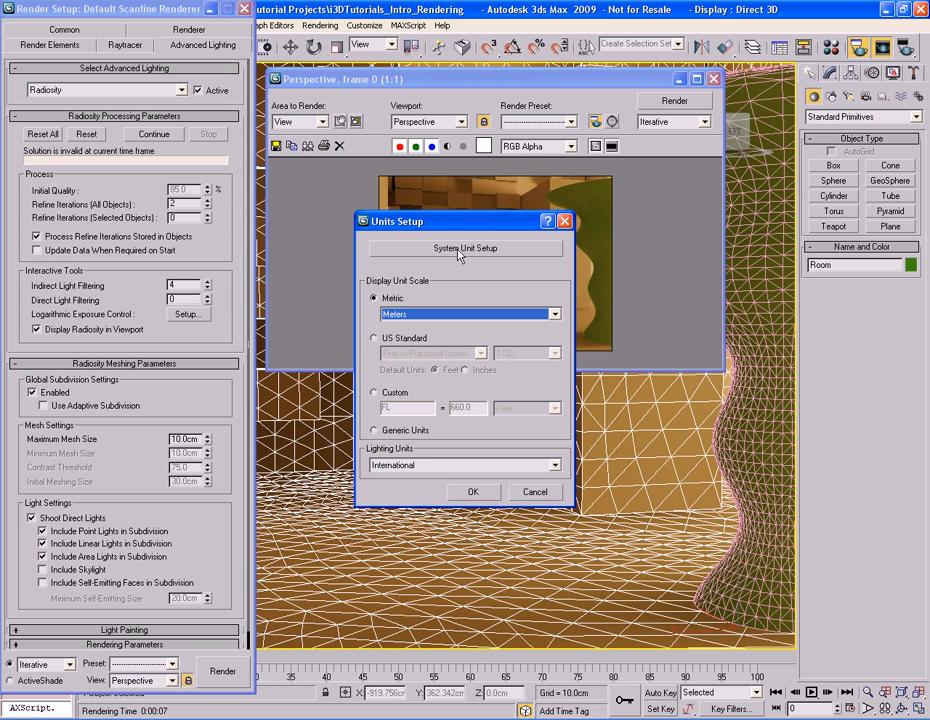
- Try Meters as the system unit scale, restore it to Centimeters, and accept the unit settings
left_click(467, 250)
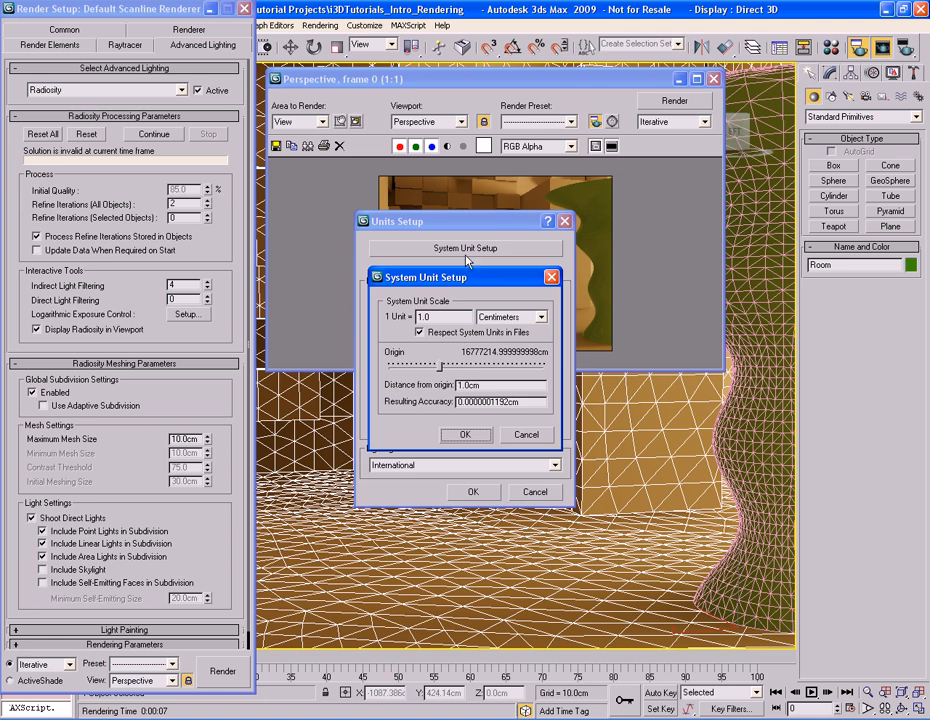
left_click(458, 316)
double_click(423, 316)
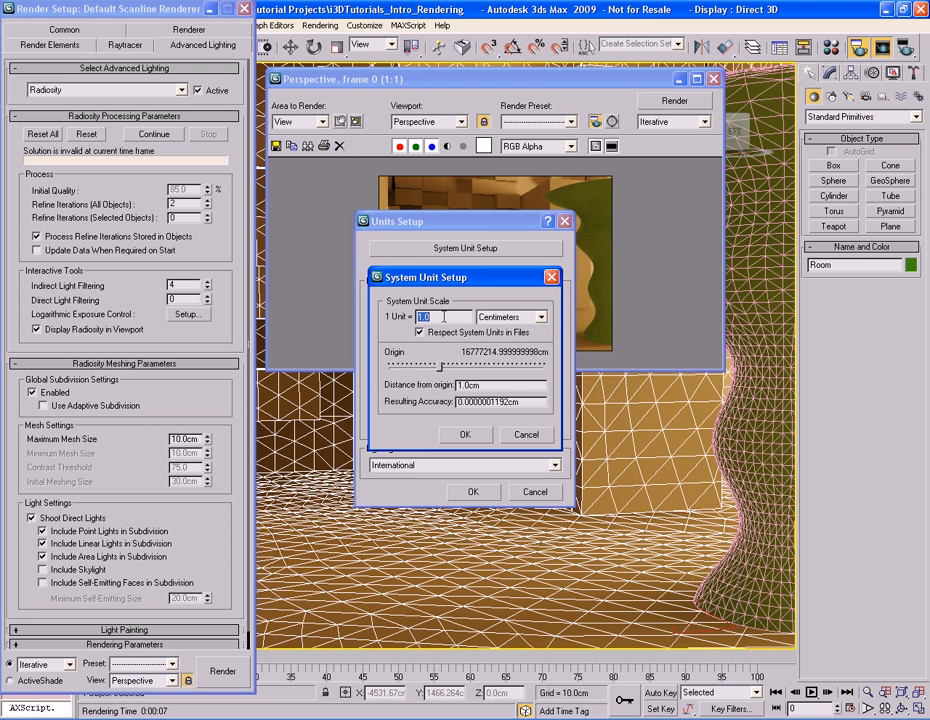
left_click(521, 320)
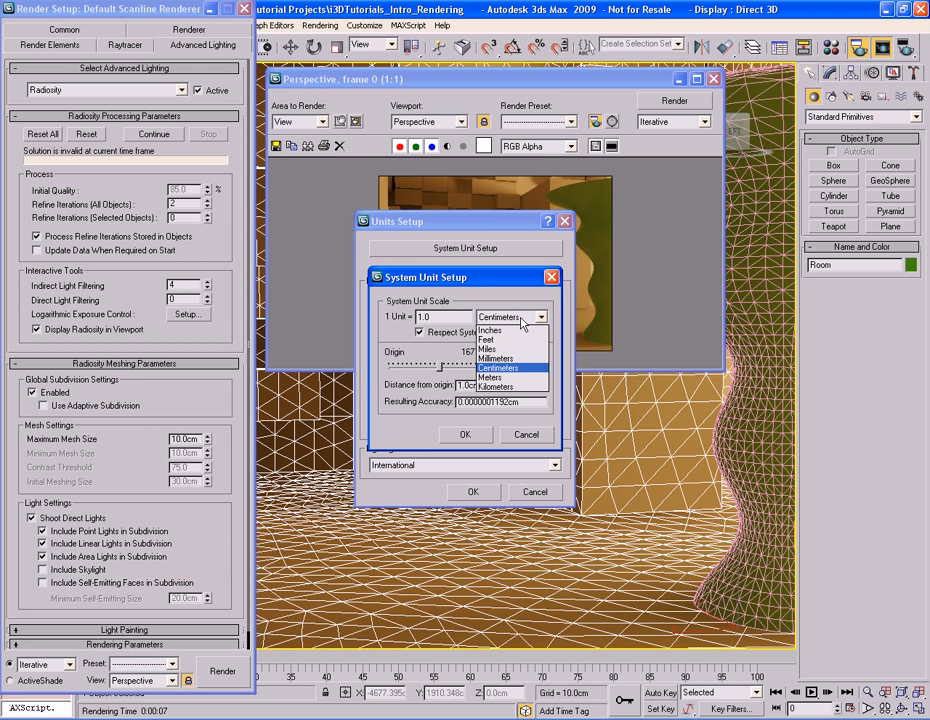
left_click(522, 377)
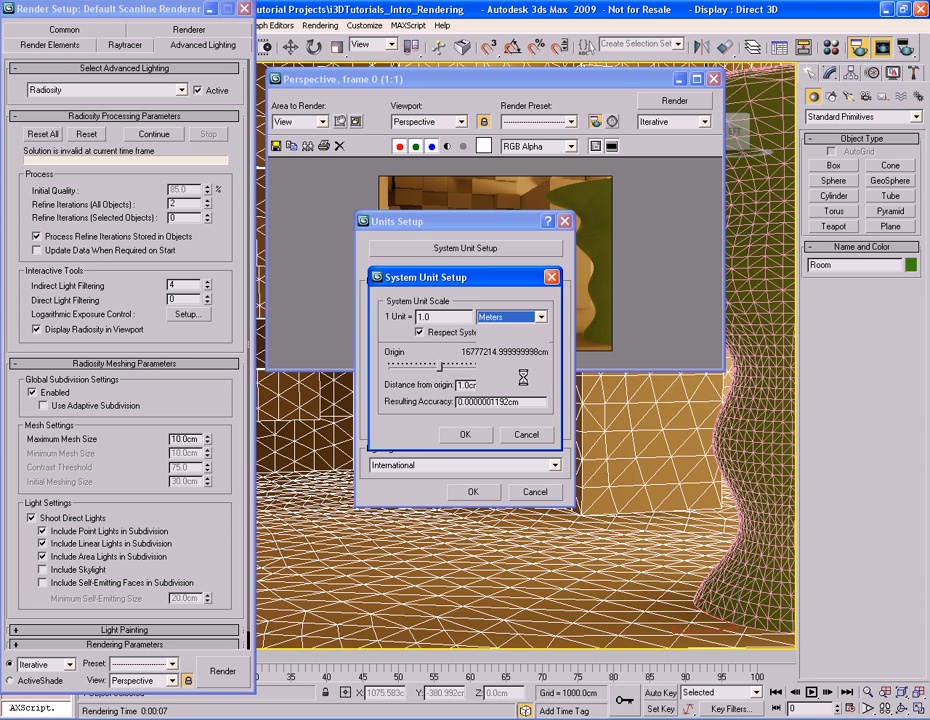
left_click(527, 318)
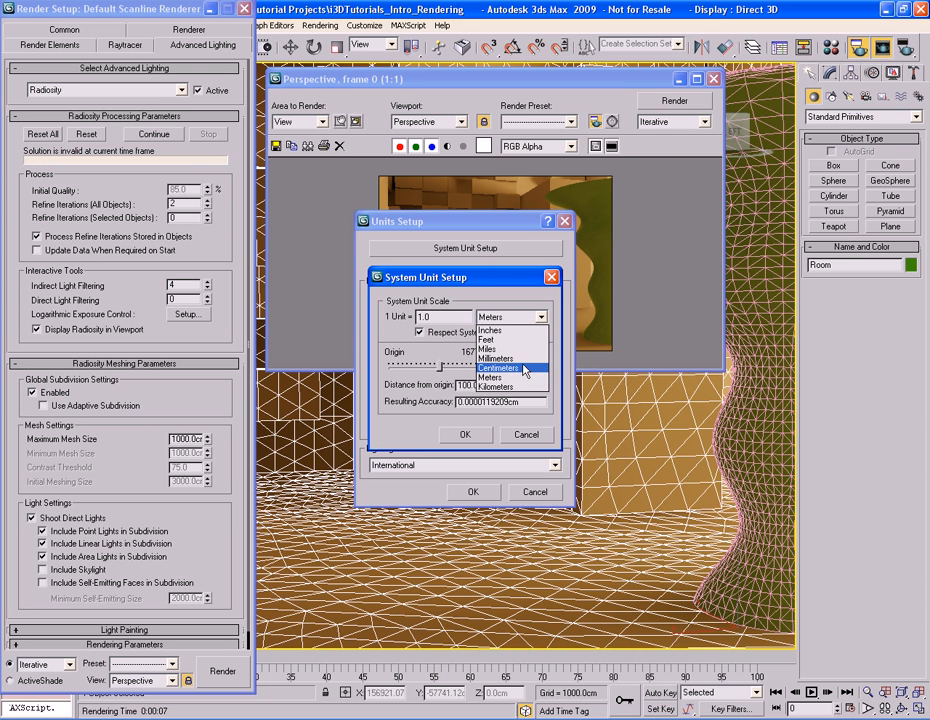
left_click(524, 368)
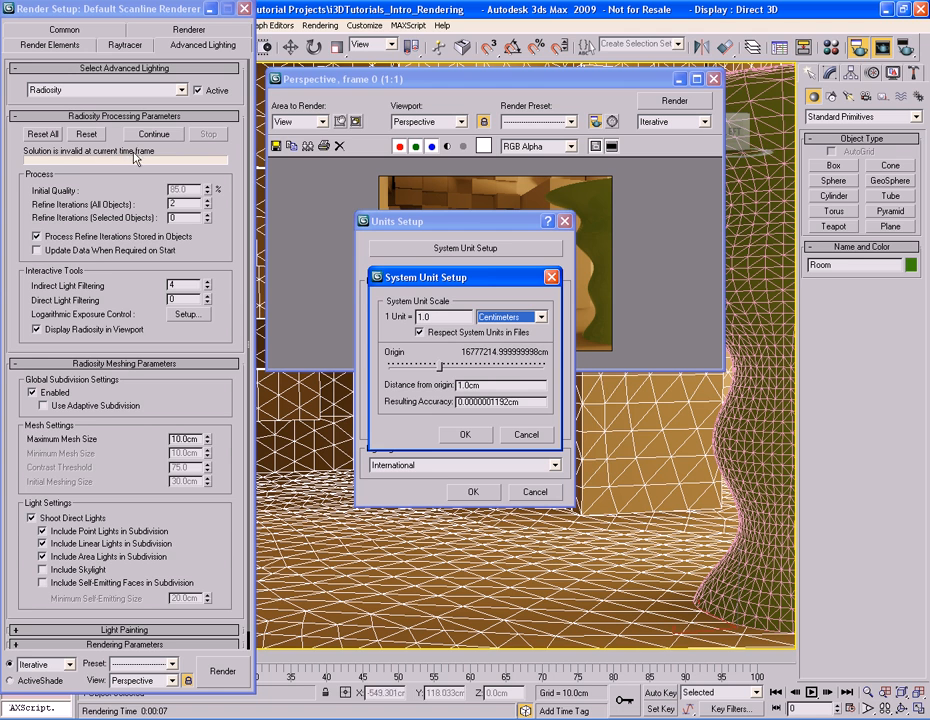
left_click(465, 434)
left_click(473, 491)
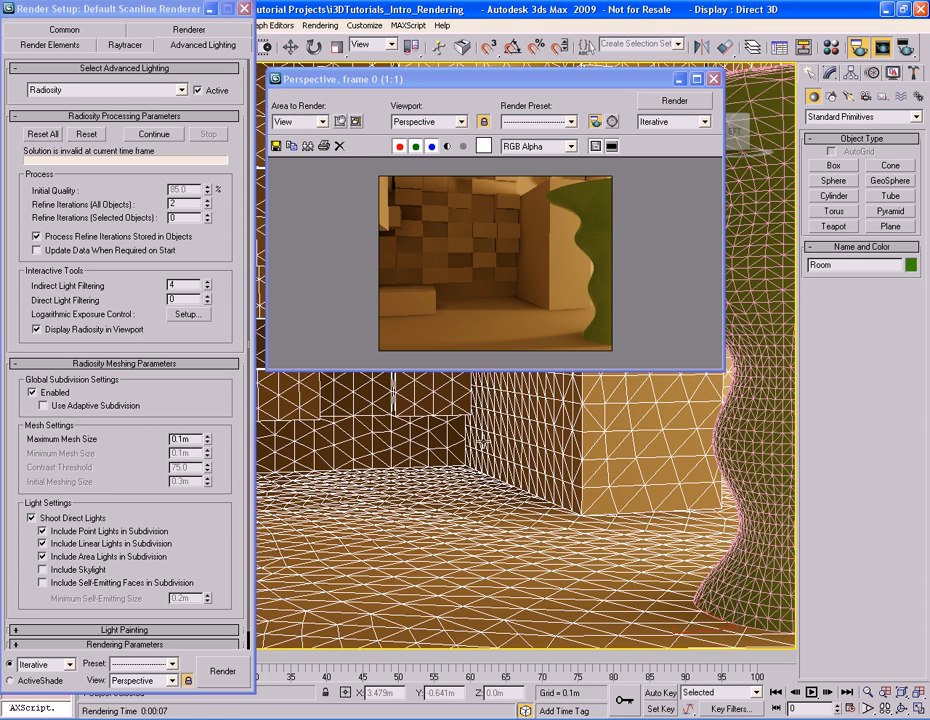